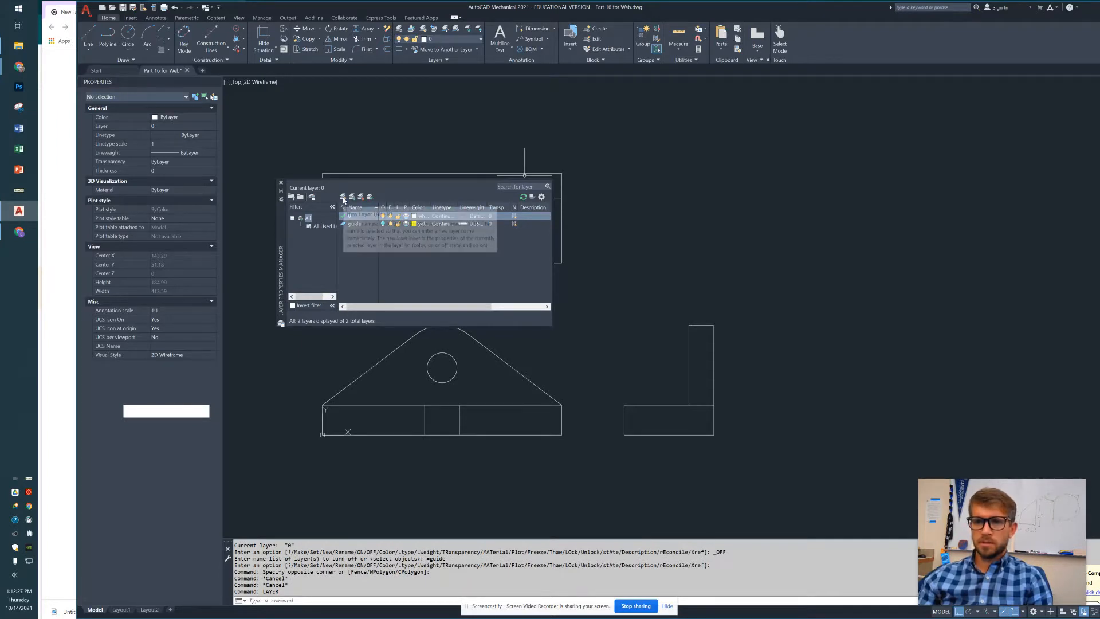
Create a new layer named Hidden
click(344, 198)
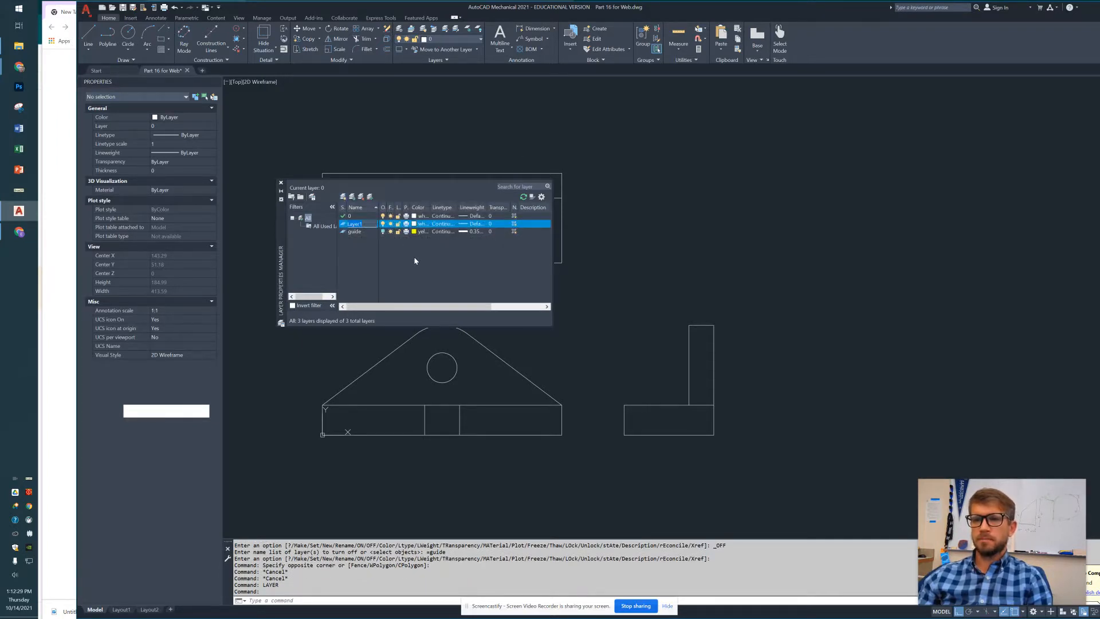
text(Hi)
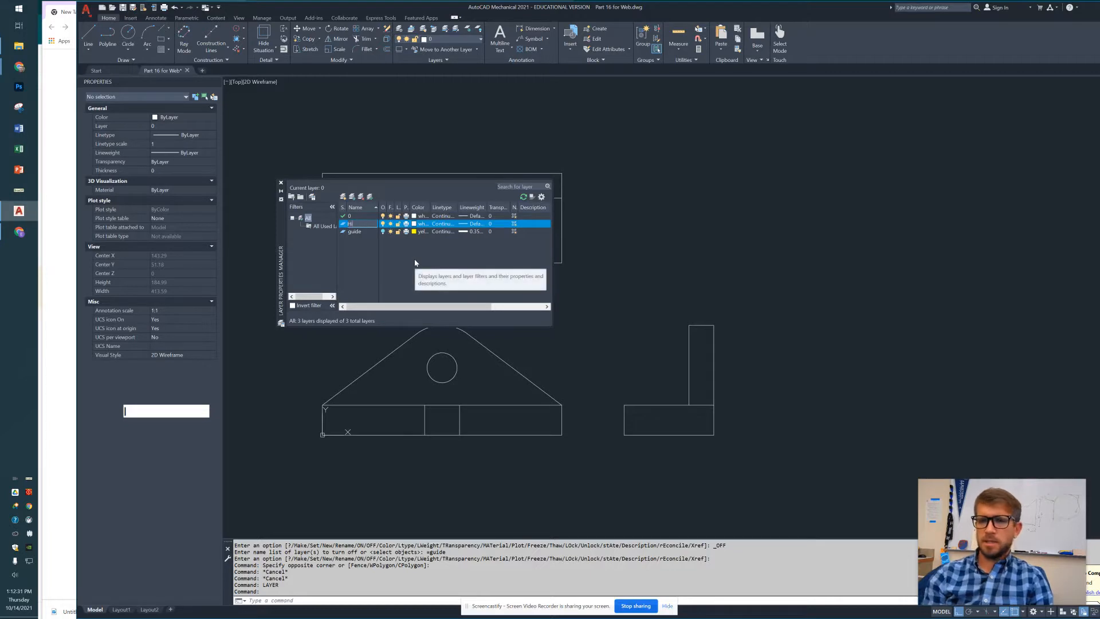
text(dden)
key(Return)
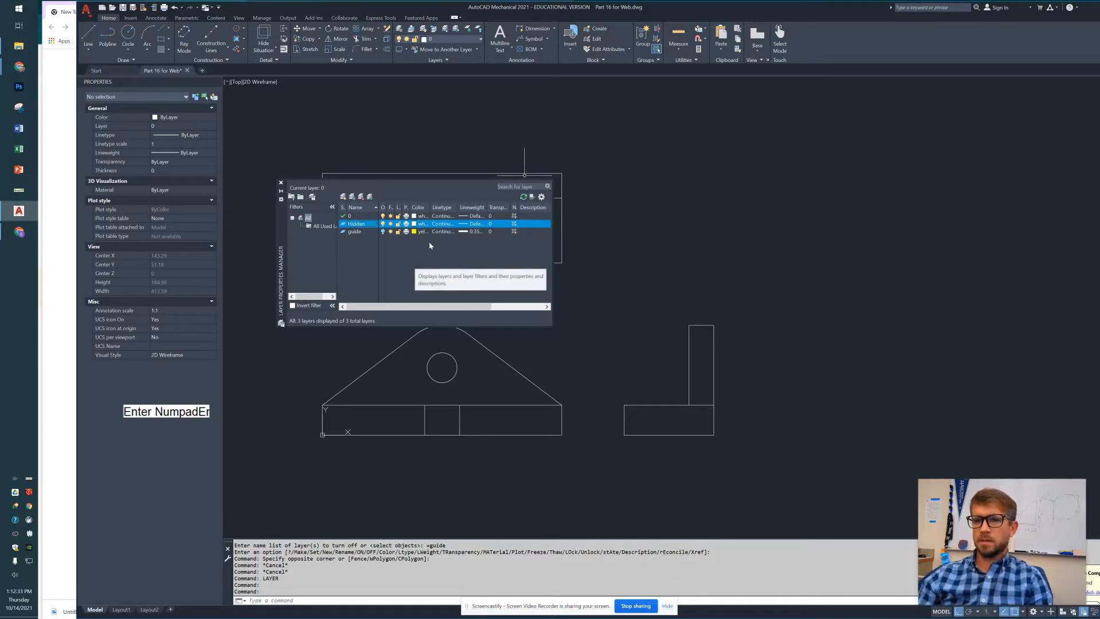
Set the Hidden layer's color to the dark green index color 92
click(416, 224)
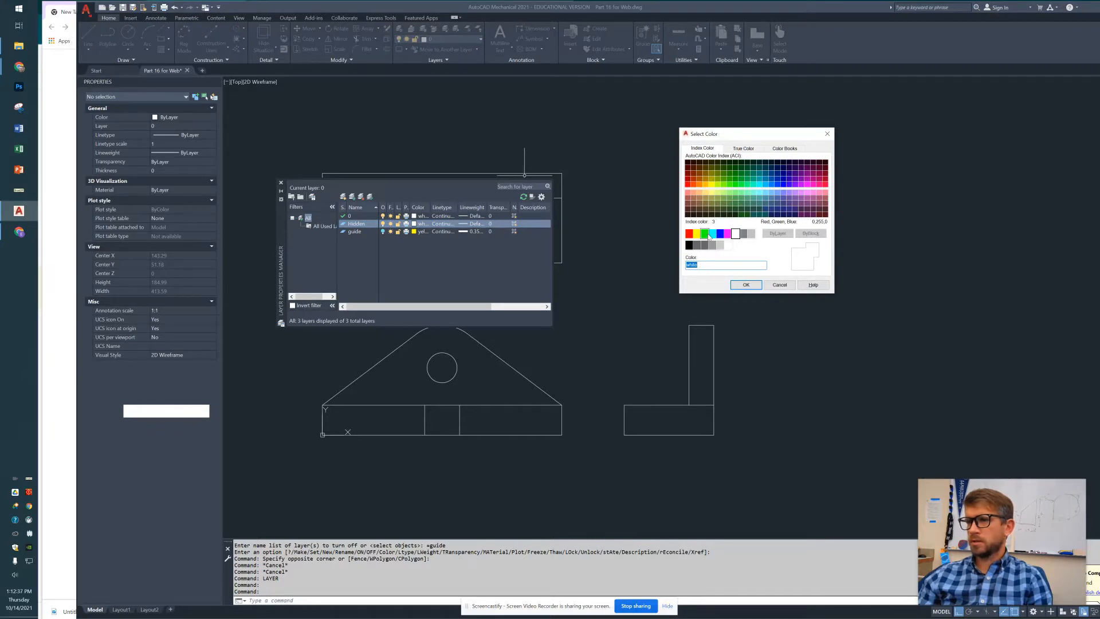
click(706, 235)
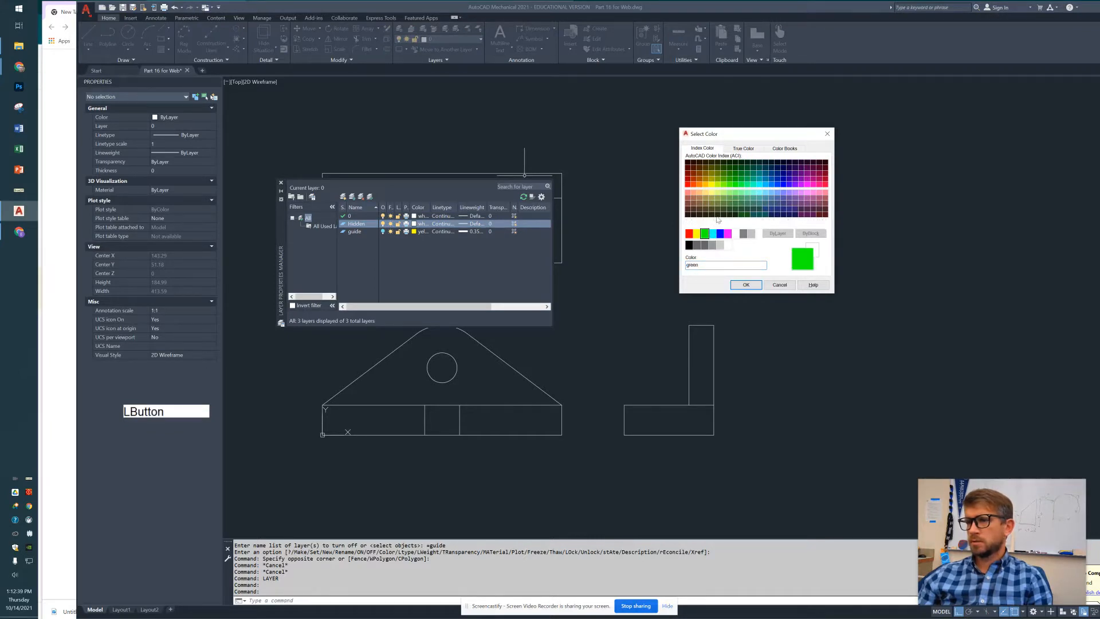
click(731, 198)
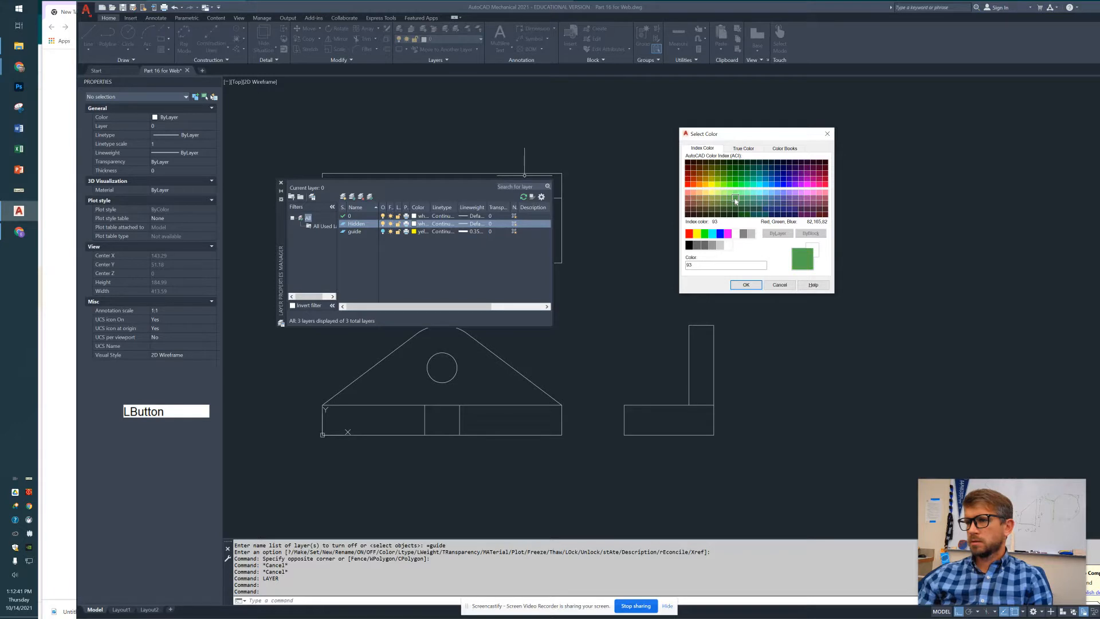
click(737, 181)
click(748, 284)
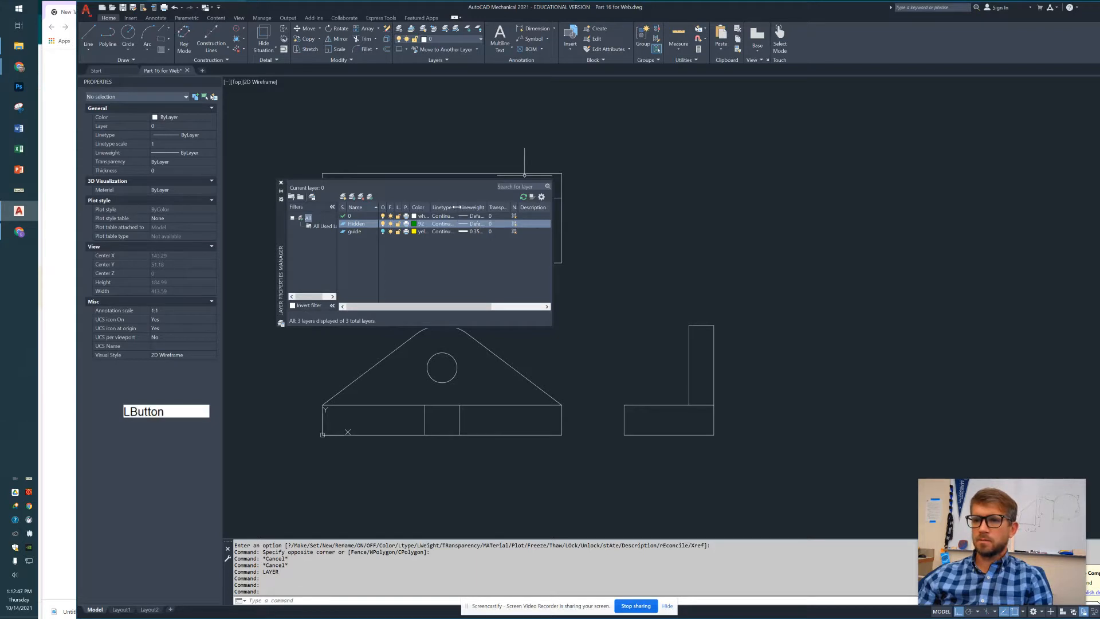
Widen the layer manager and its linetype column, assign the HIDDEN linetype to the Hidden layer, and close the manager
drag(457, 207, 470, 208)
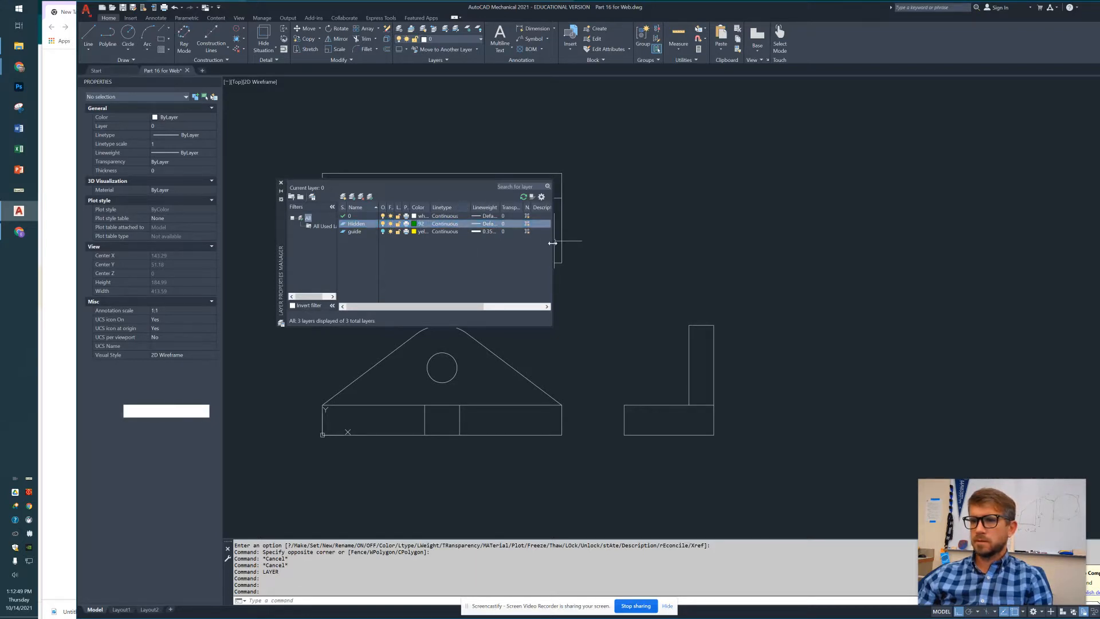
drag(552, 243, 610, 246)
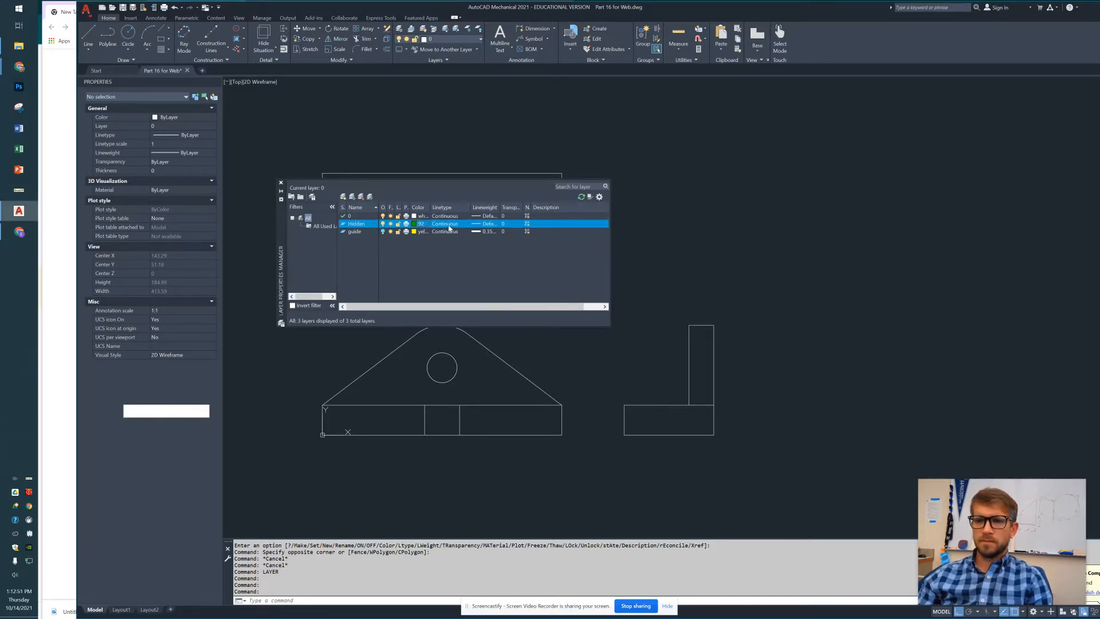
click(449, 228)
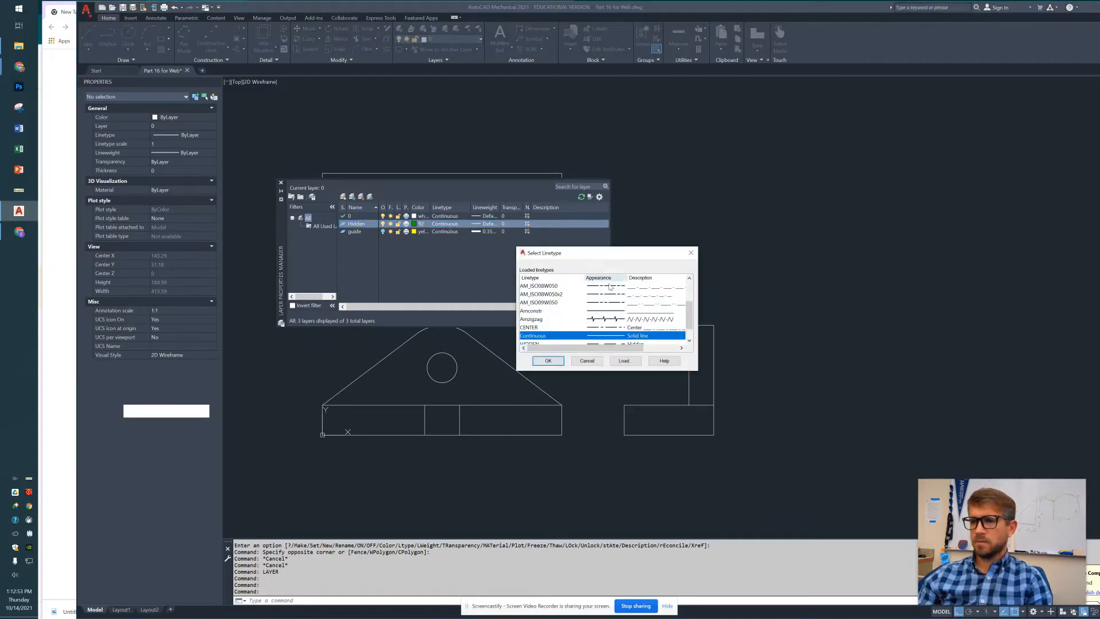
click(559, 319)
click(536, 328)
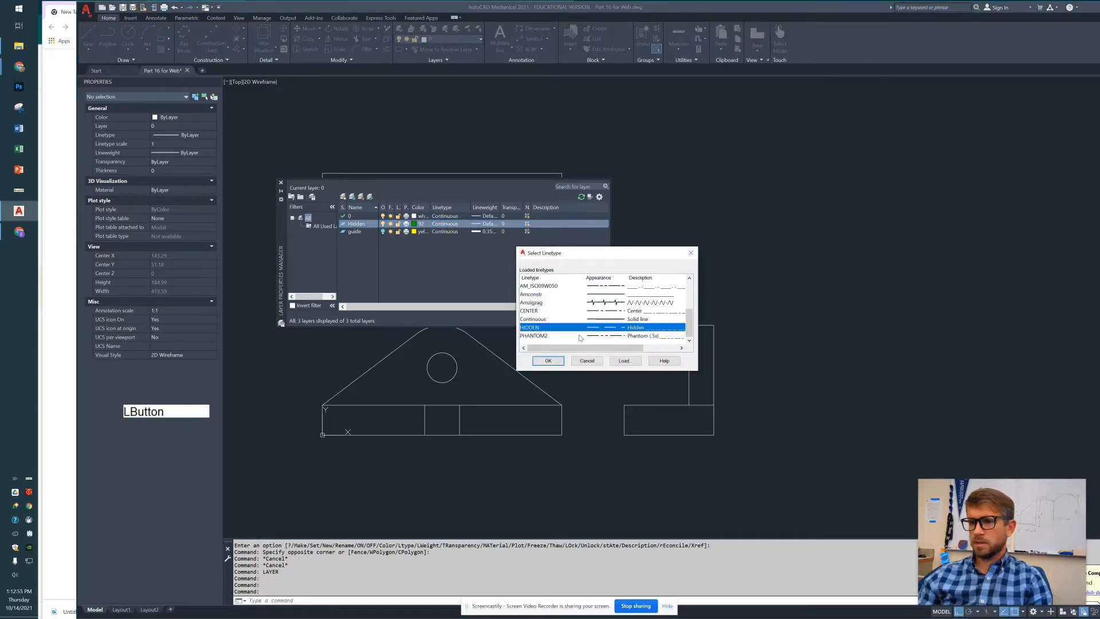
click(555, 363)
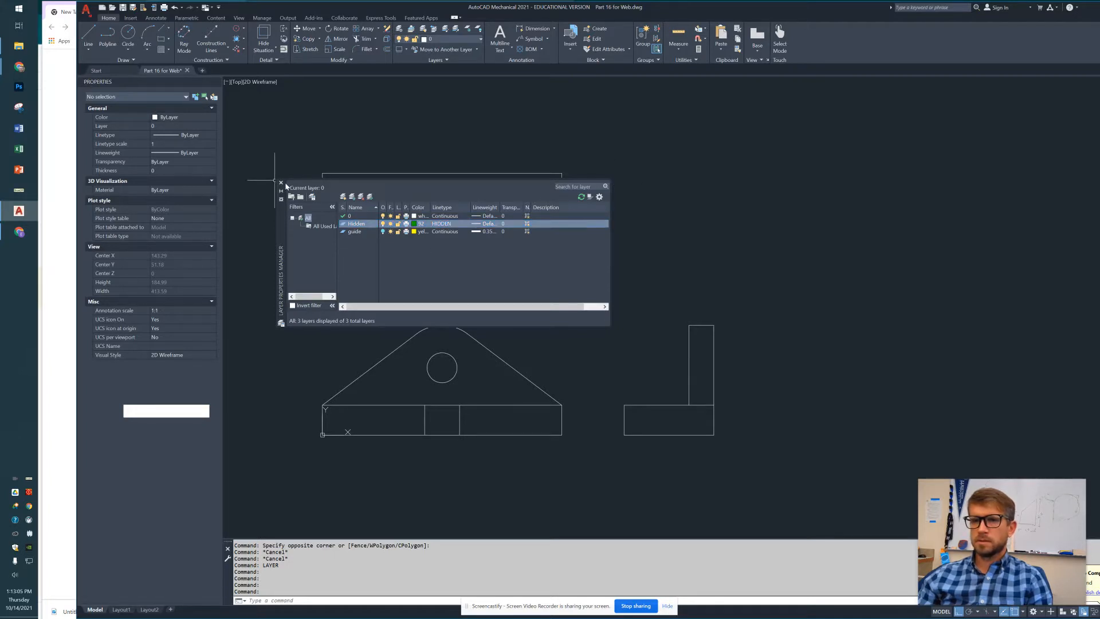
click(281, 183)
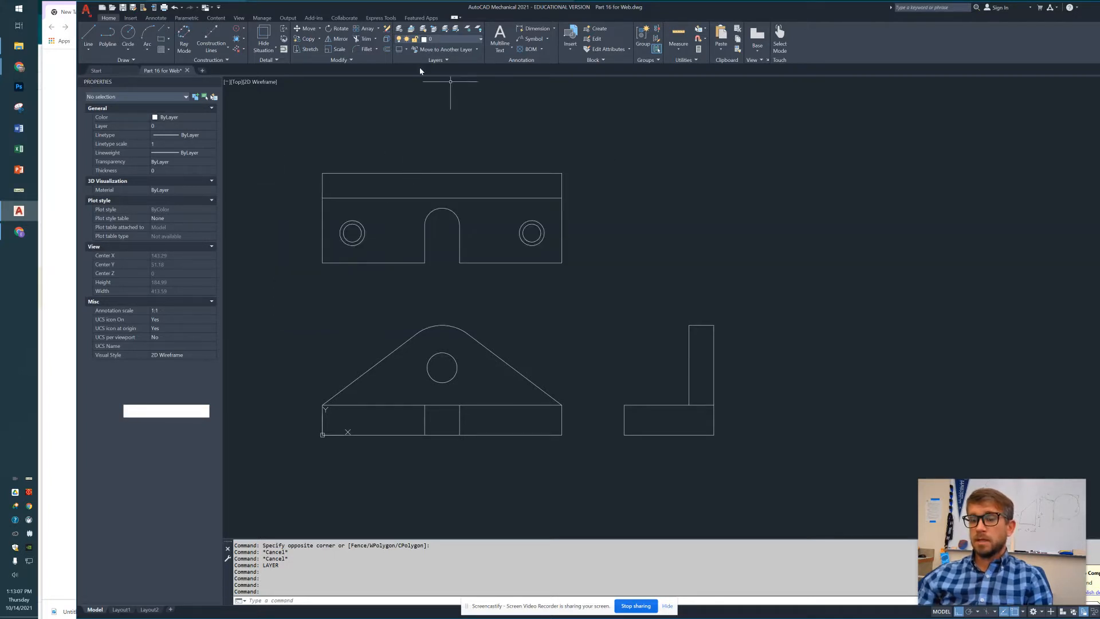
Turn on the guide layer and make it the current layer
click(456, 39)
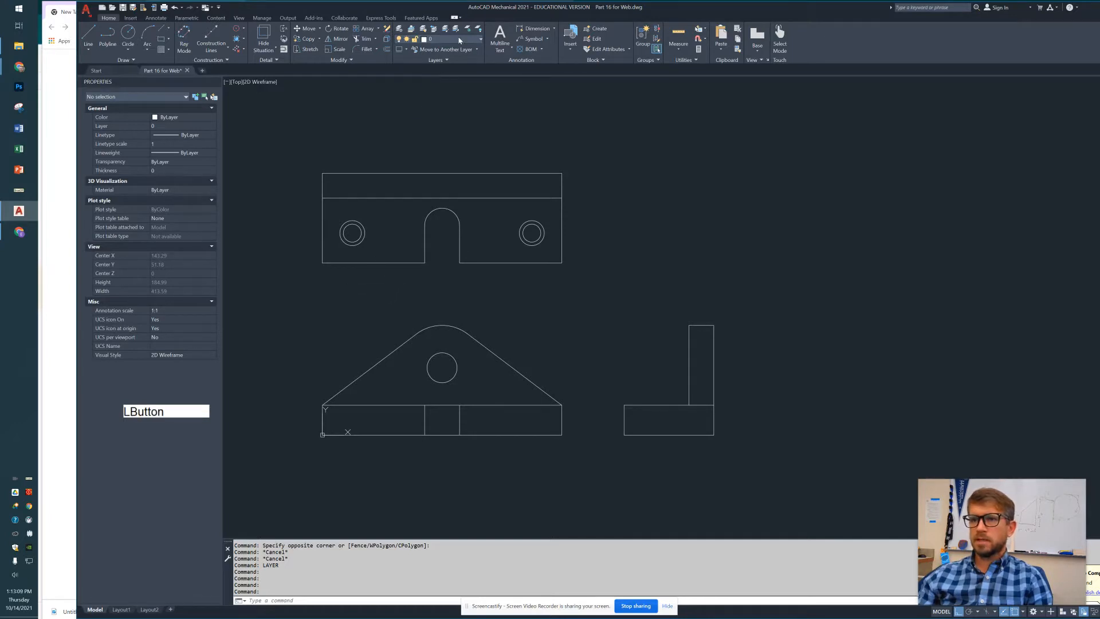
click(407, 60)
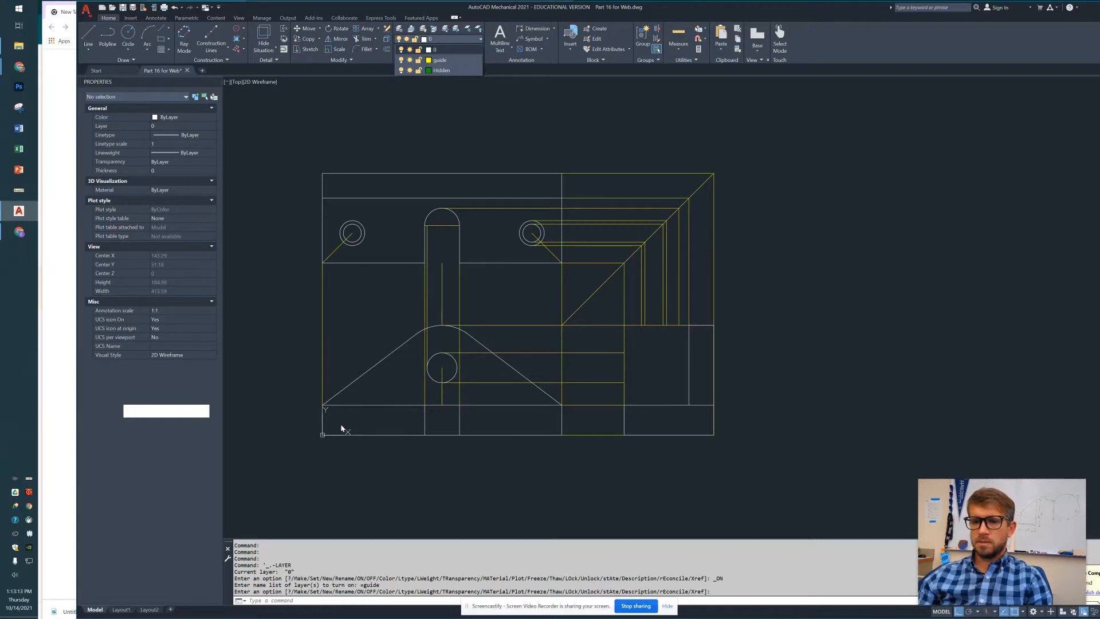
scroll(341, 429, up, 2)
scroll(337, 414, down, 4)
scroll(336, 408, up, 2)
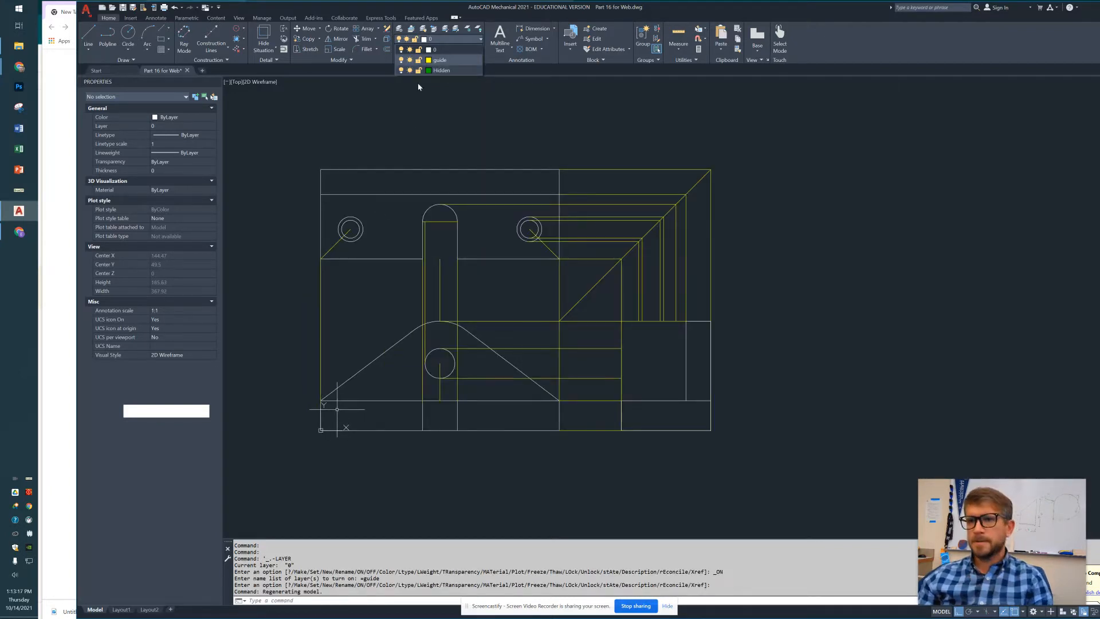
click(460, 63)
click(457, 144)
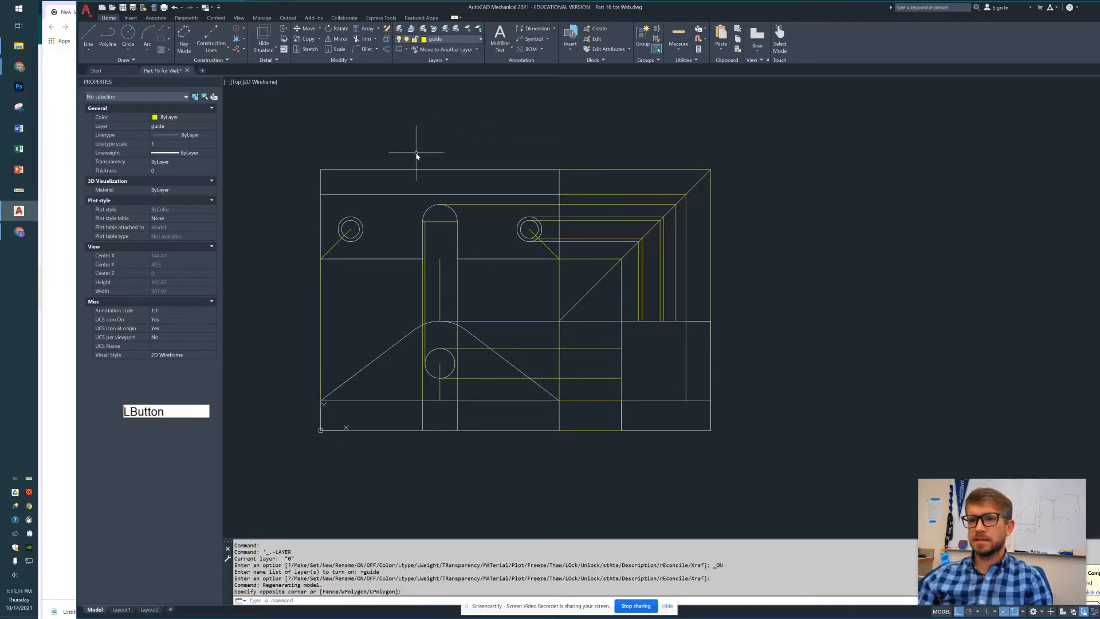
key(Escape)
key(Escape)
Draw vertical guide lines from the left quadrants of the top view's left hole circles down to the front view base's top edge
text(l)
key(Return)
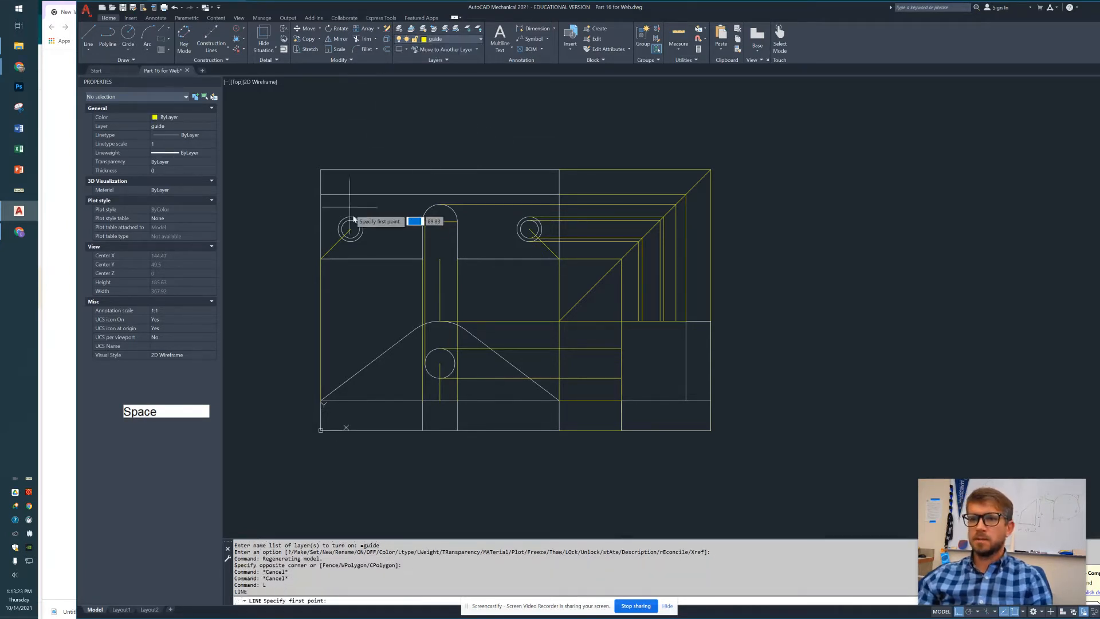
click(339, 232)
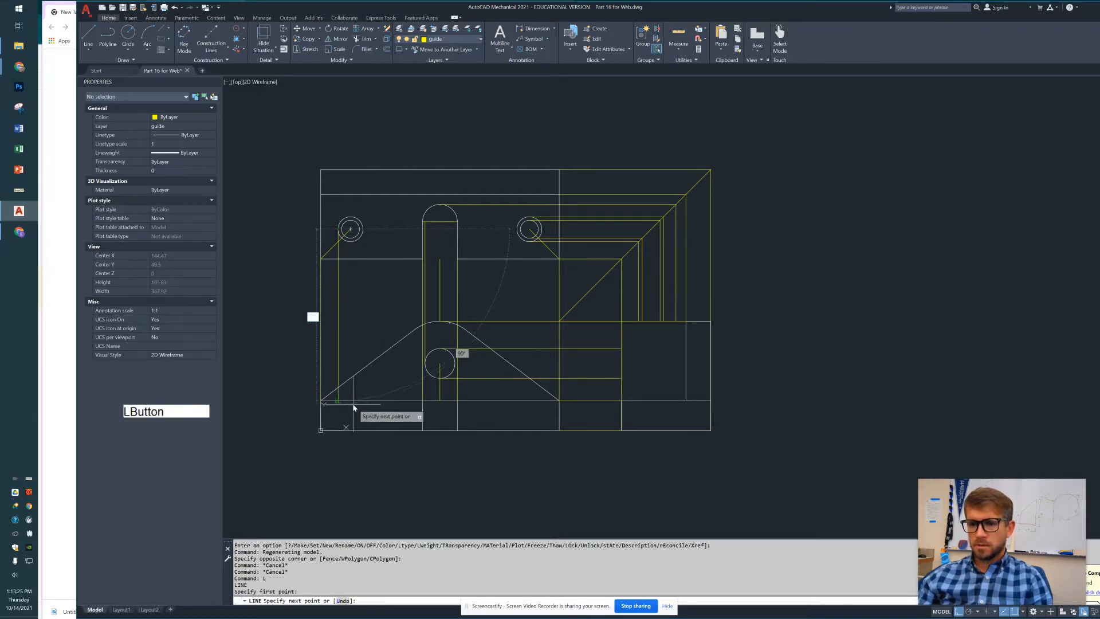
click(348, 401)
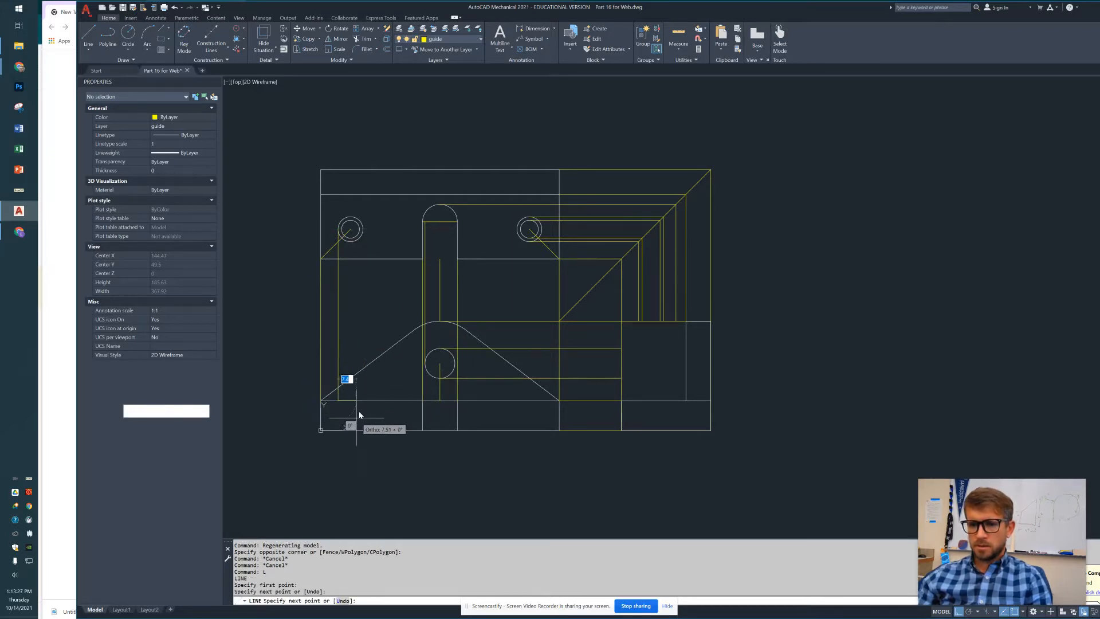
key(space)
key(space)
click(343, 229)
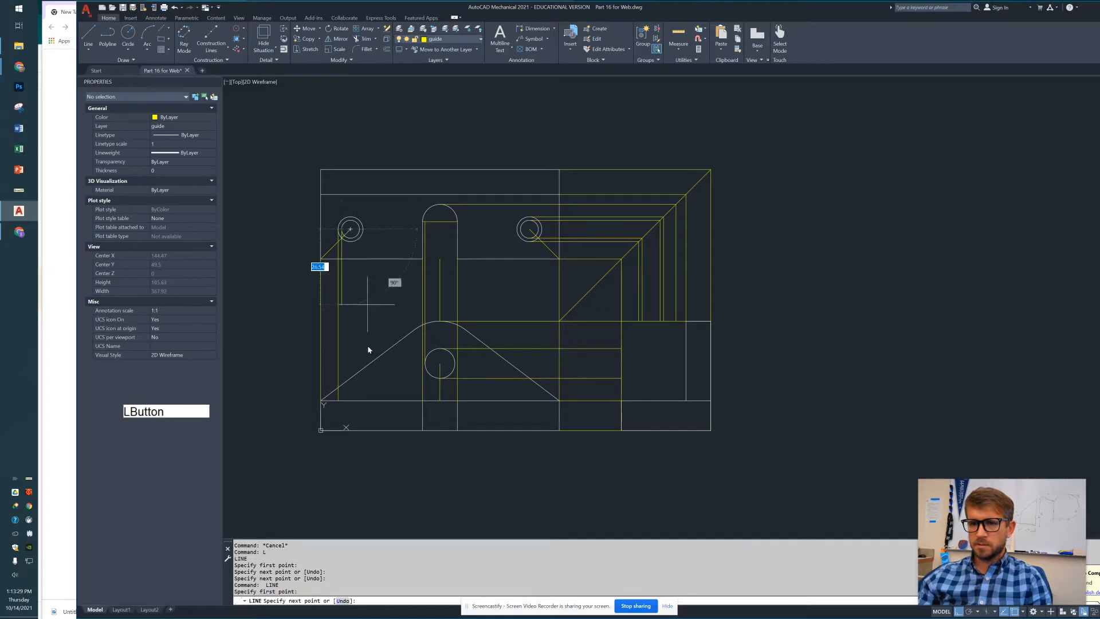
click(346, 403)
key(space)
Draw vertical guide lines from the right quadrants of the same two hole circles down to the front view base's top edge
key(space)
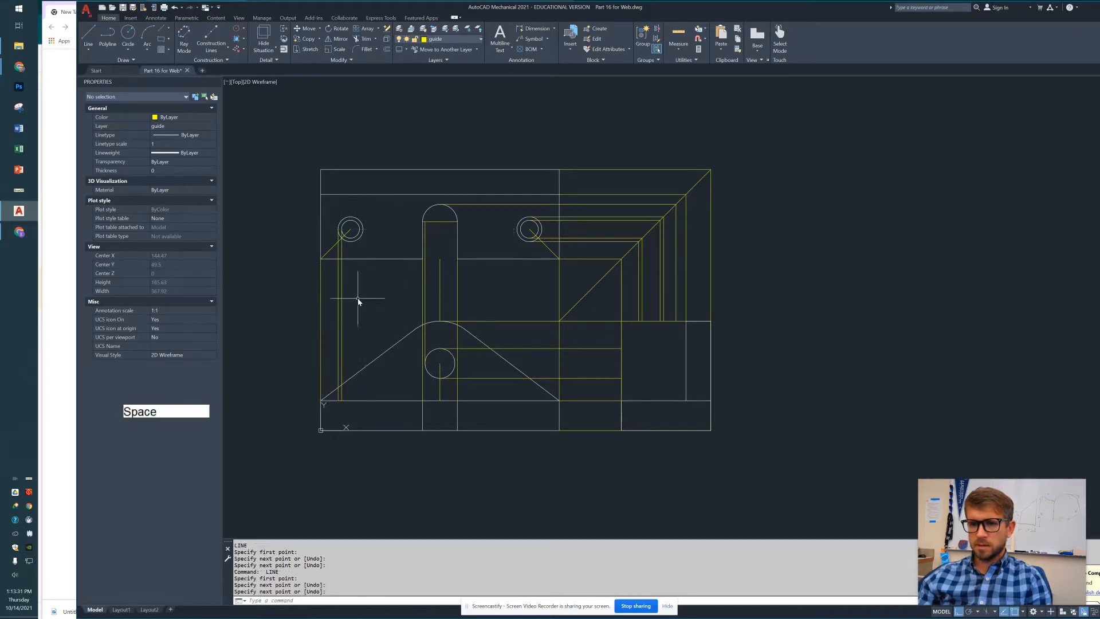
click(360, 235)
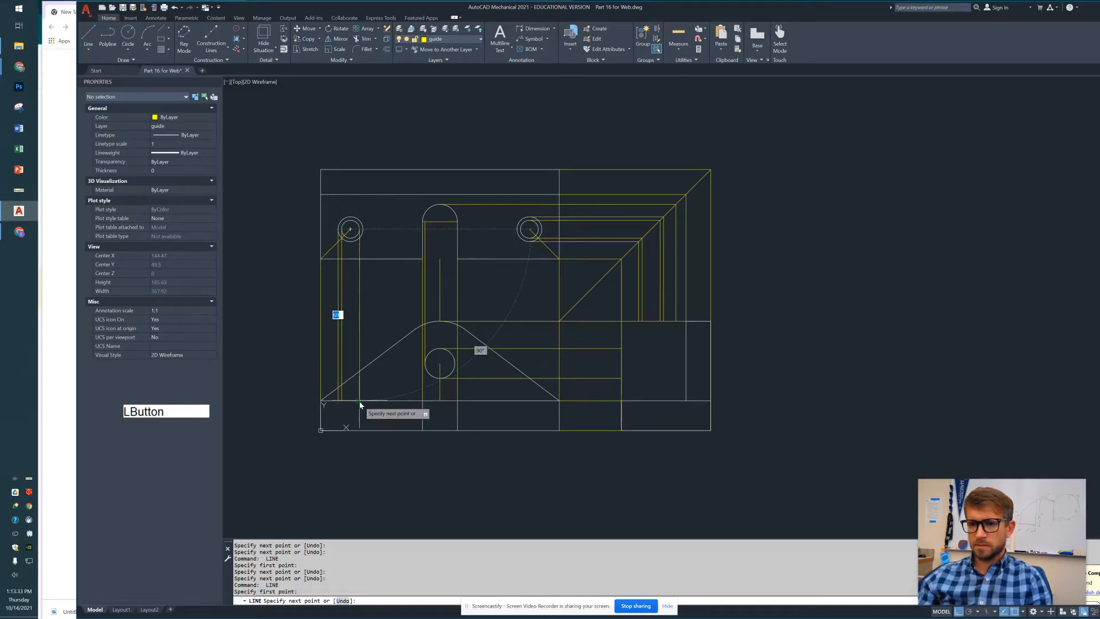
click(361, 401)
key(space)
key(space)
click(350, 229)
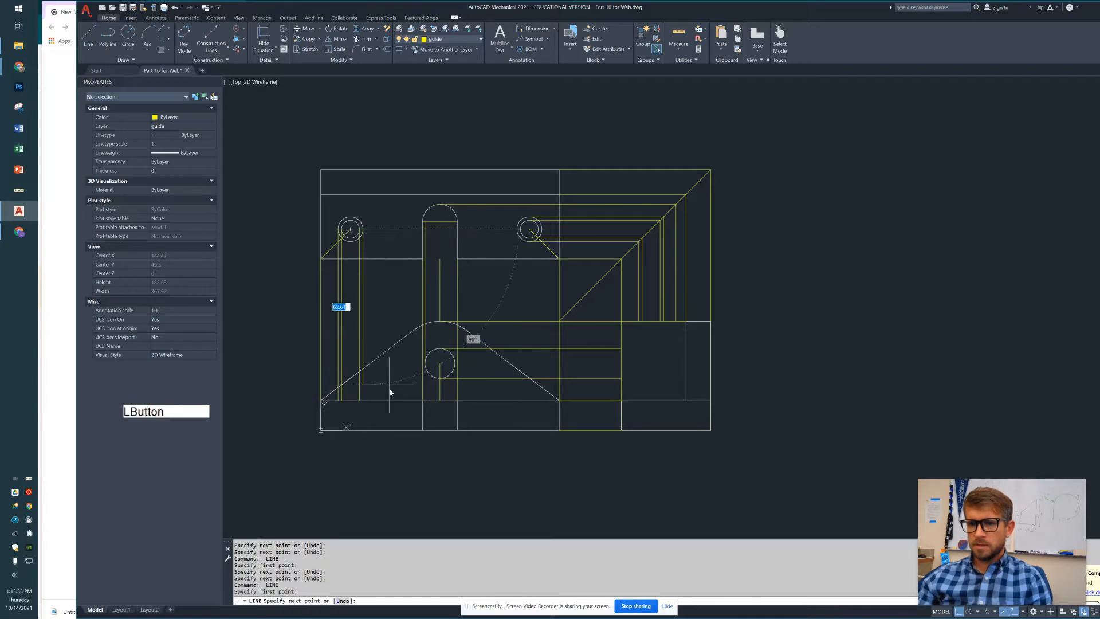
click(365, 401)
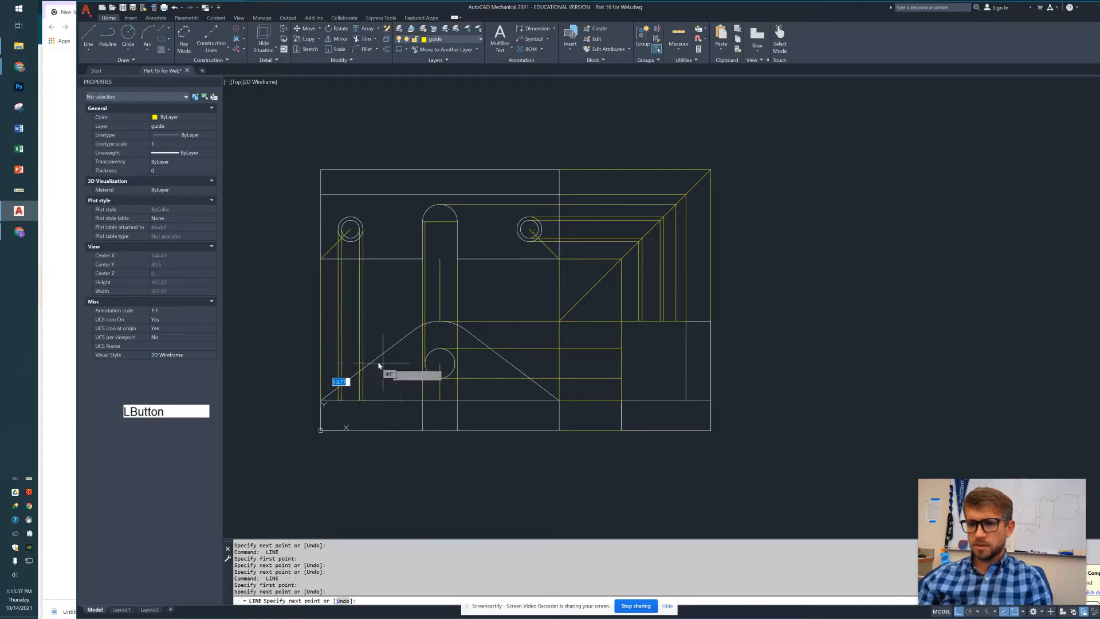
scroll(358, 386, up, 1)
mouse_move(364, 407)
middle_down()
mouse_move(411, 401)
mouse_move(375, 368)
mouse_move(407, 361)
middle_up()
key(Escape)
Switch to the Google Slides presentation, check the counterbore depth on the Part 16 drawing slide, and return to AutoCAD
scroll(410, 409, up, 1)
scroll(365, 375, up, 1)
scroll(355, 378, down, 1)
scroll(355, 379, up, 1)
key(alt+Tab)
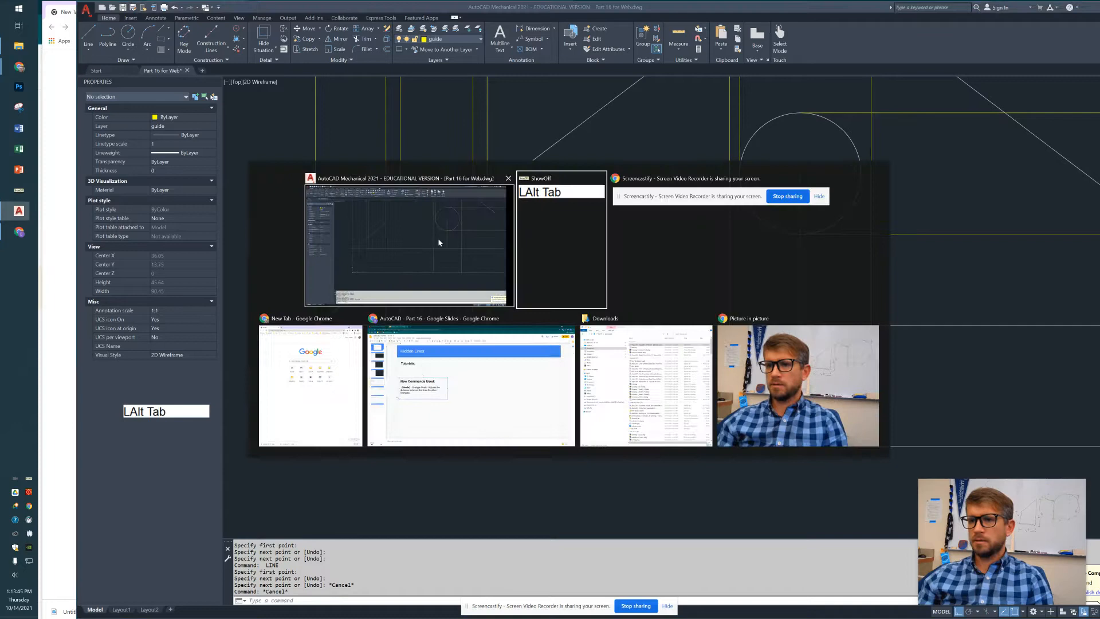
alt+click(401, 321)
click(109, 114)
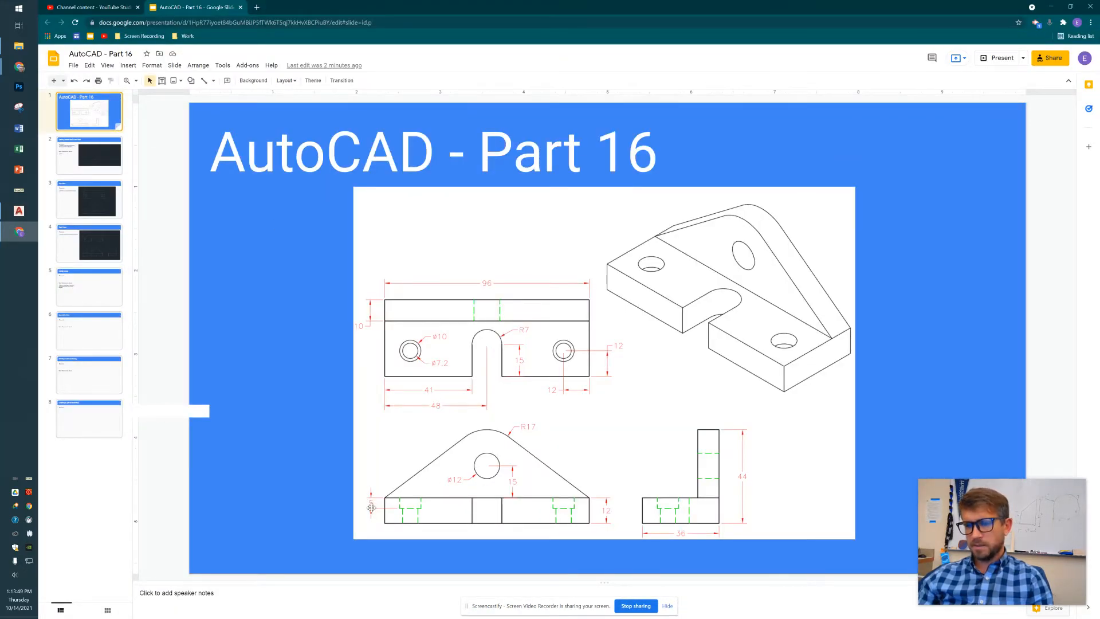
key(alt+Tab)
alt+click(611, 229)
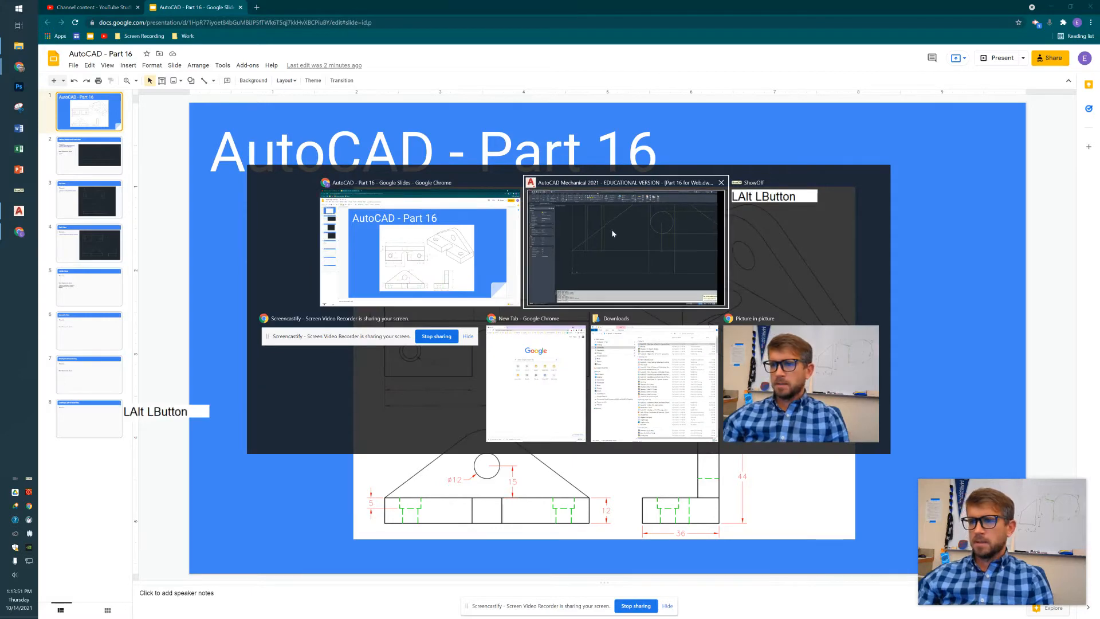
On the Hidden layer, draw a line 5 down from the leftmost hole guide line's end, continuing horizontally right past the hole's guide lines
click(452, 40)
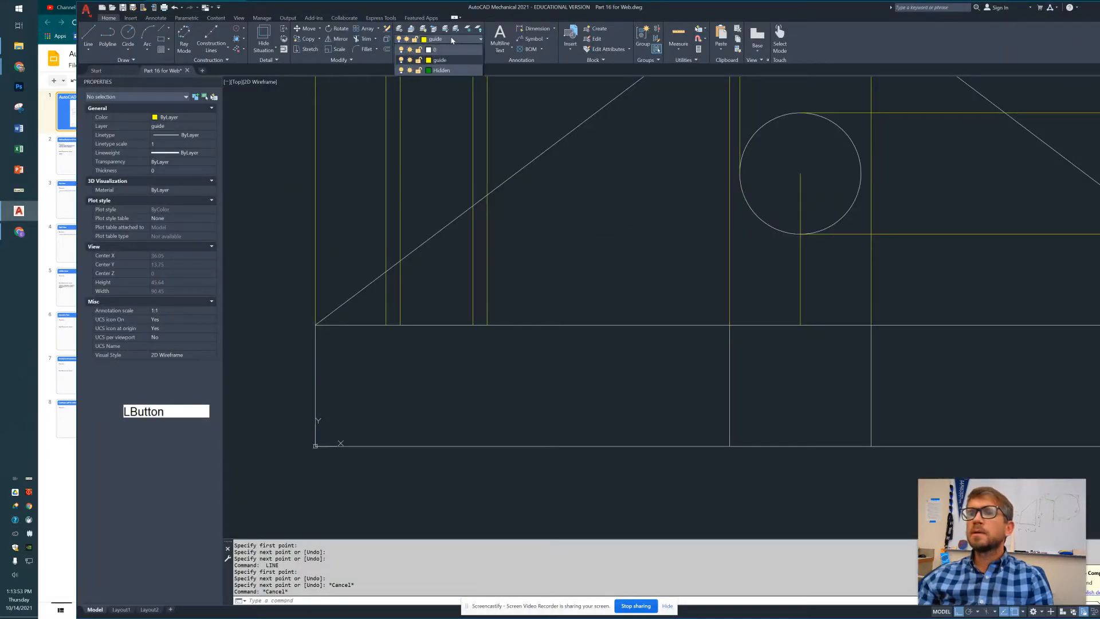
click(441, 70)
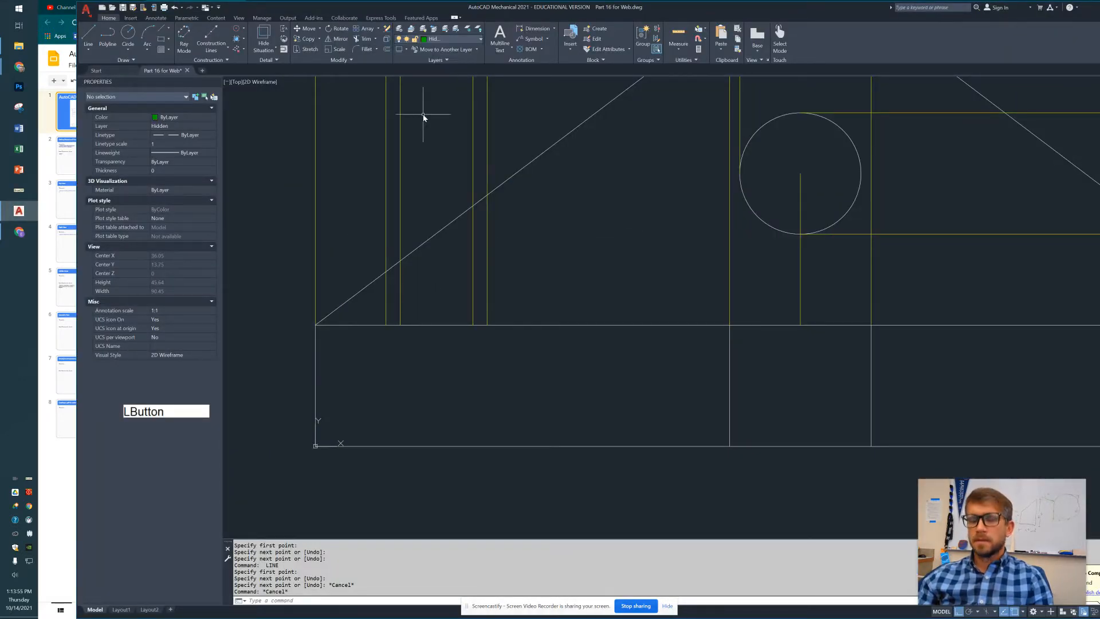
text(l)
key(Return)
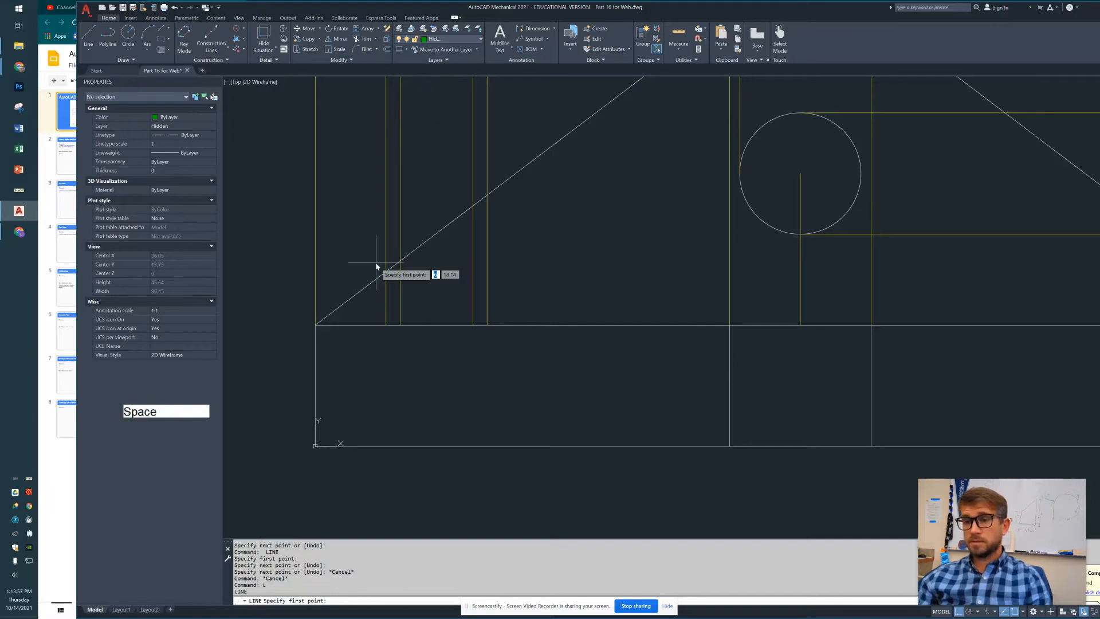
click(386, 328)
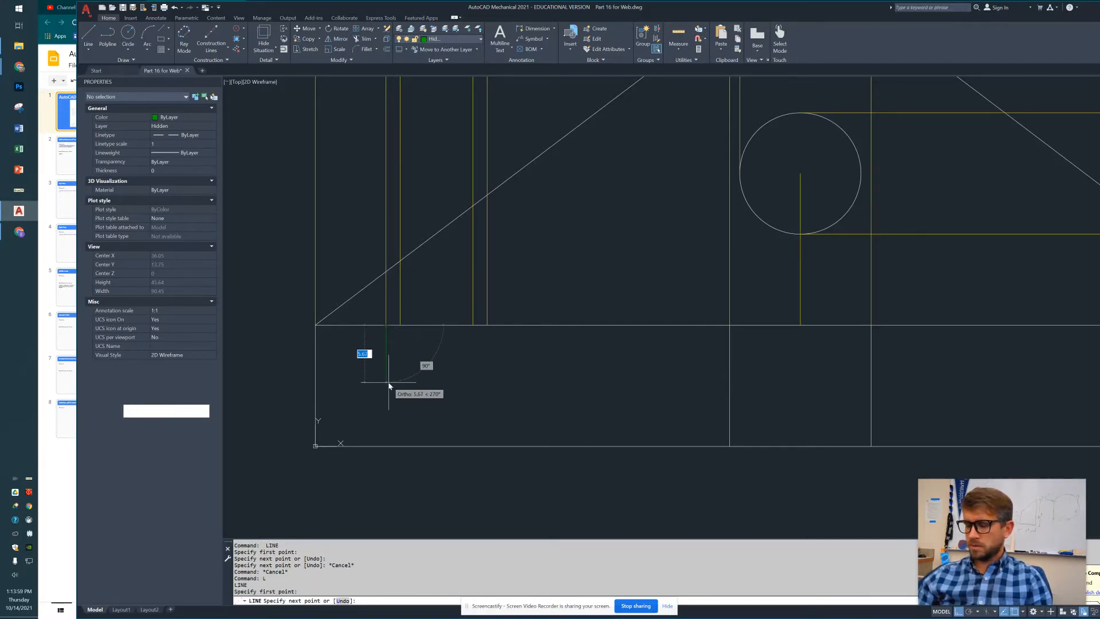
text(5)
key(Return)
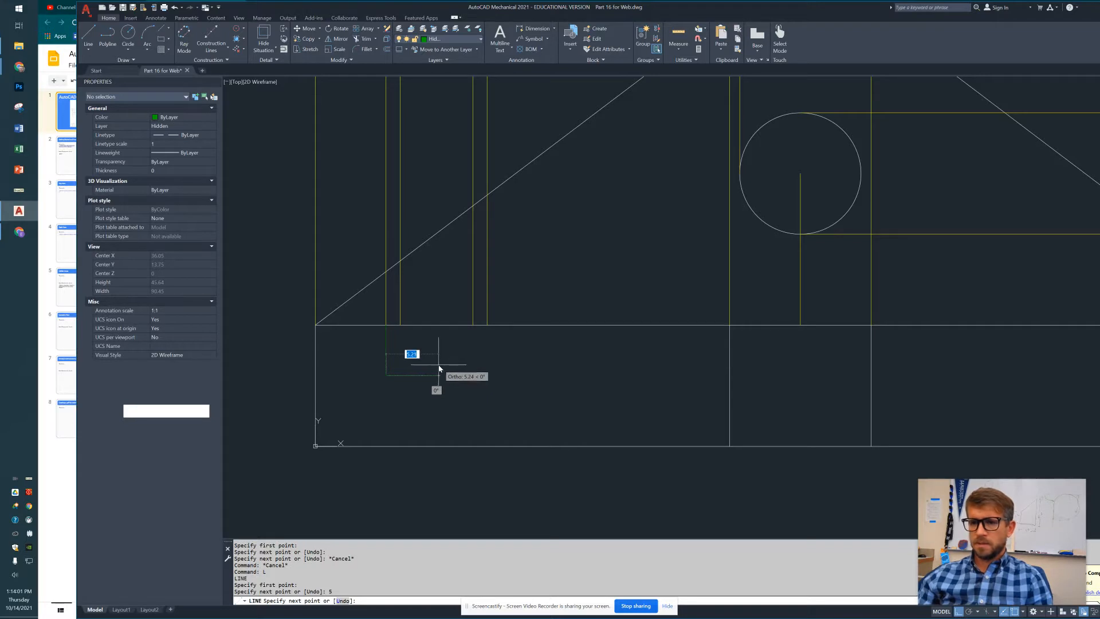
click(592, 373)
key(Escape)
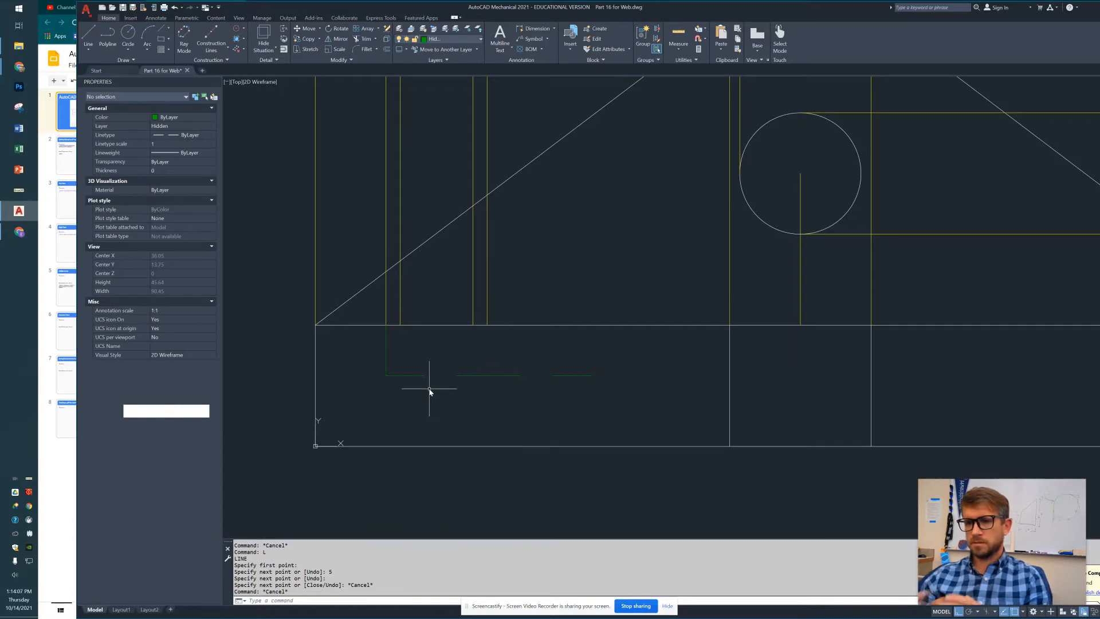
Draw the counterbore's right side as a hidden line from the rightmost hole guide line's end straight down to the counterbore floor line
key(Return)
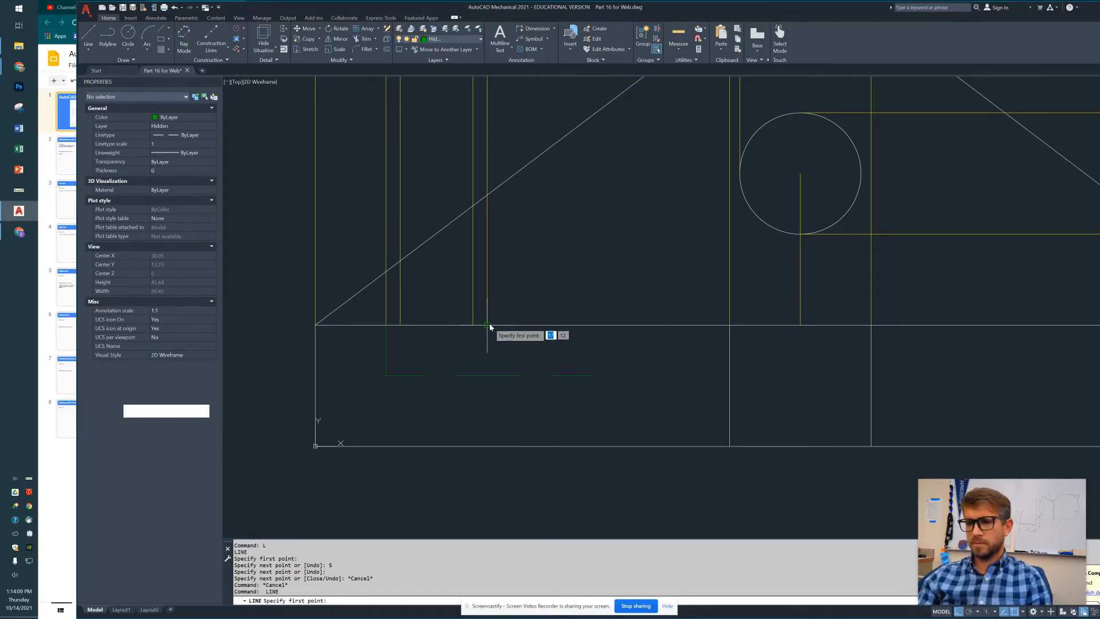
click(487, 325)
click(490, 375)
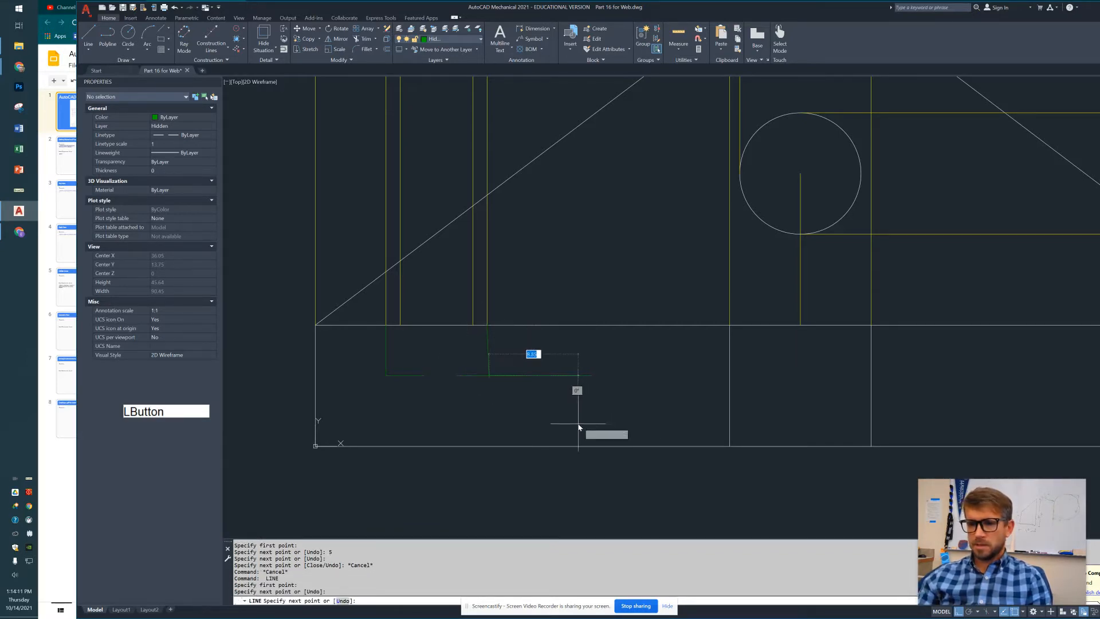
key(ctrl+z)
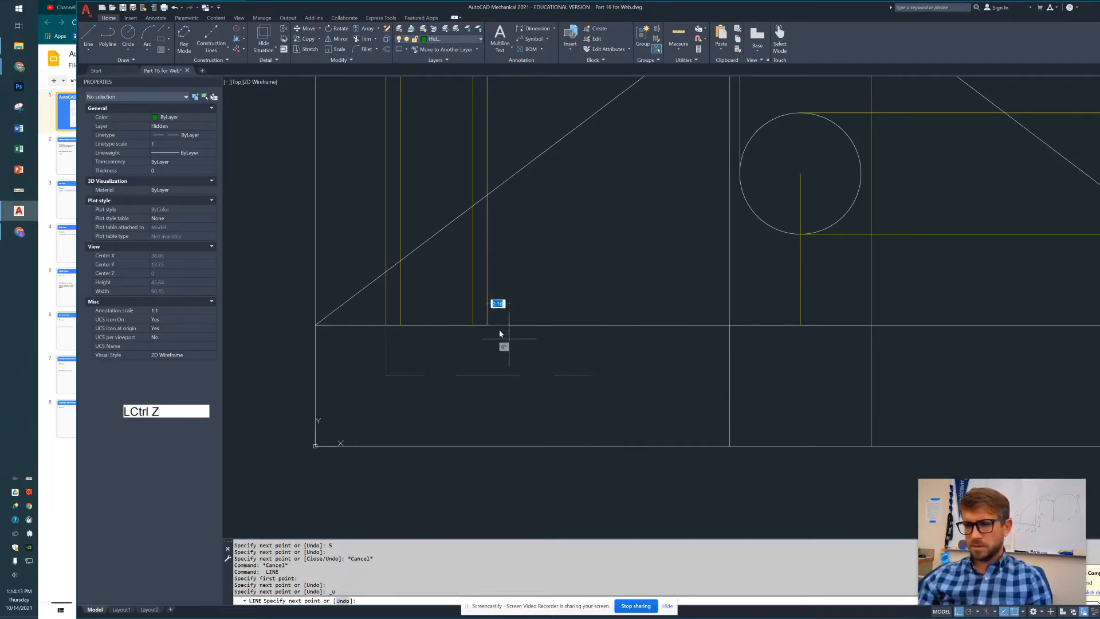
click(489, 376)
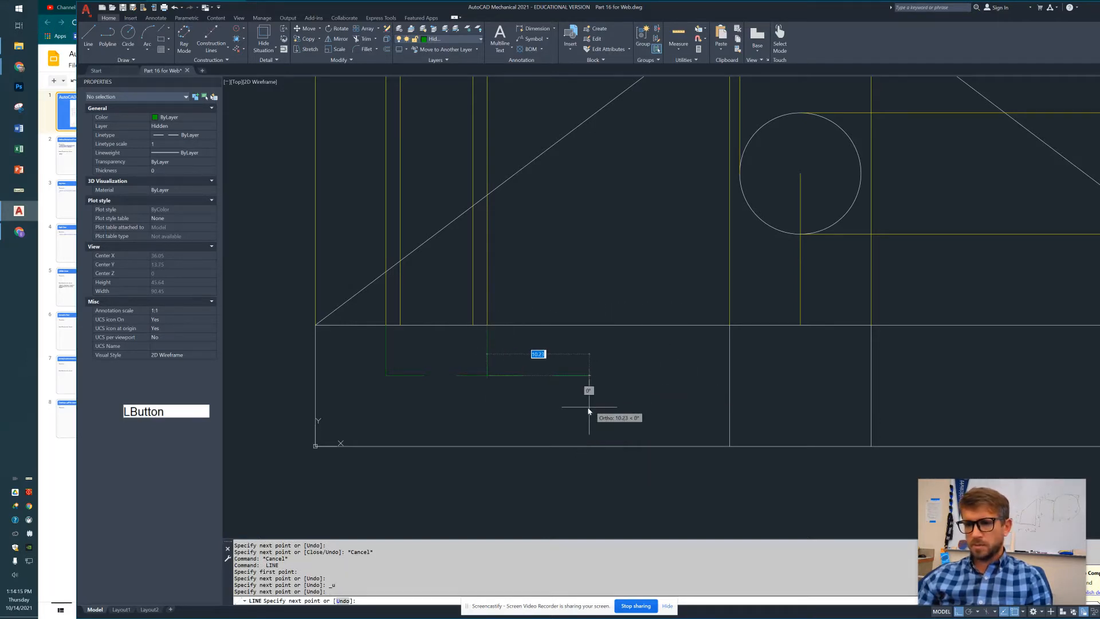
key(Escape)
key(Escape)
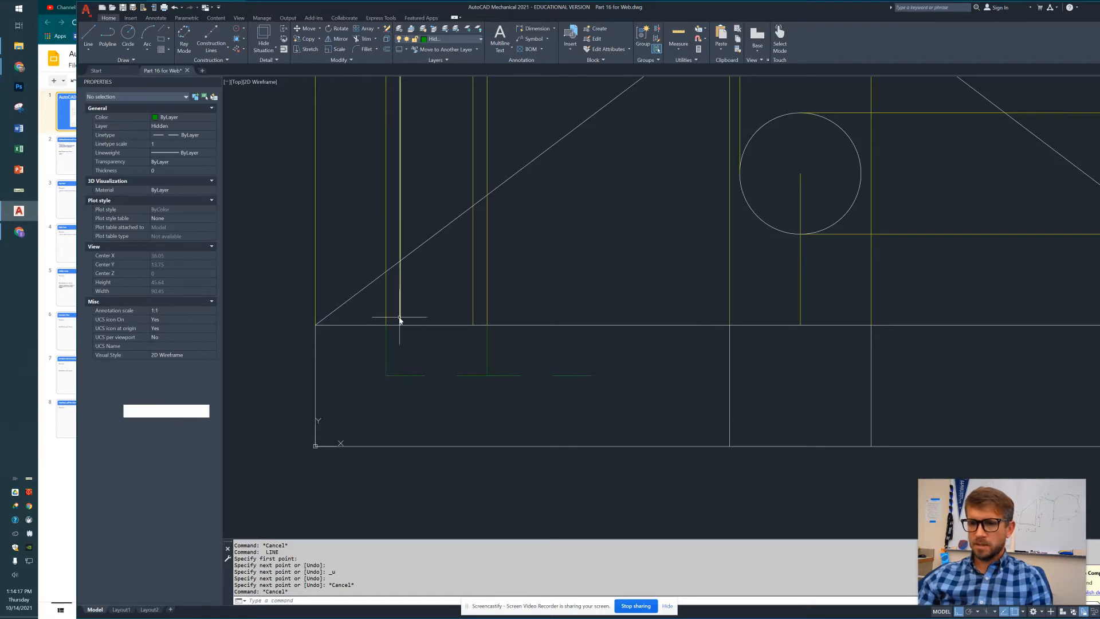
Draw vertical hidden lines from the ends of the two inner hole guide lines down to the front view base's bottom edge
key(Return)
click(400, 325)
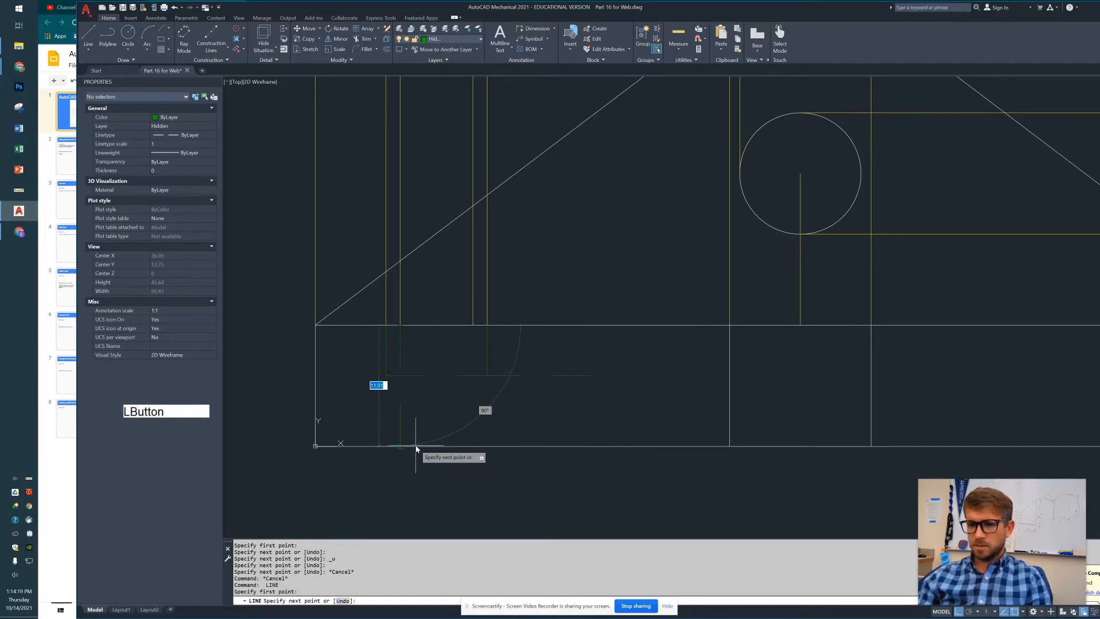
click(420, 445)
key(space)
key(space)
click(473, 325)
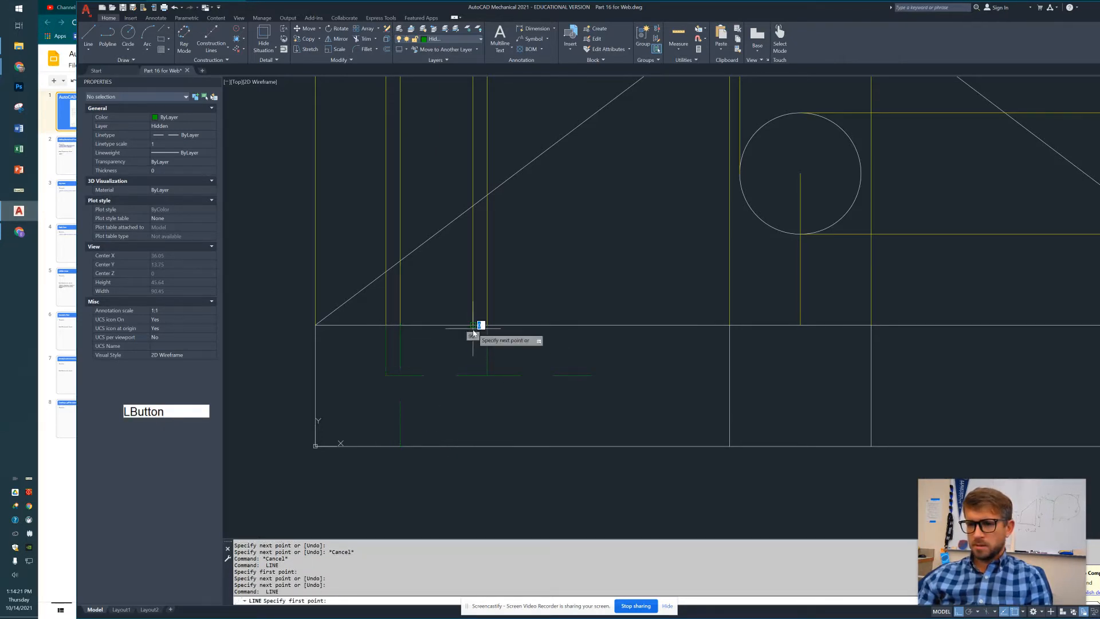
click(474, 446)
key(Escape)
key(Escape)
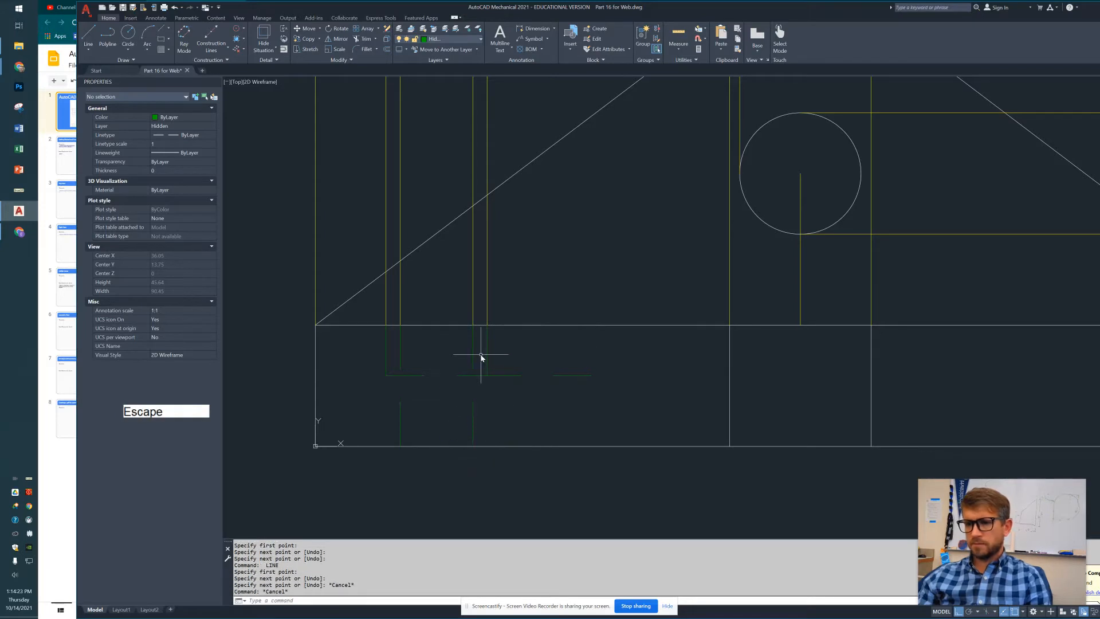
Trim the two inner hole lines above the counterbore floor in the front view
text(tr)
key(space)
click(480, 347)
click(399, 356)
key(space)
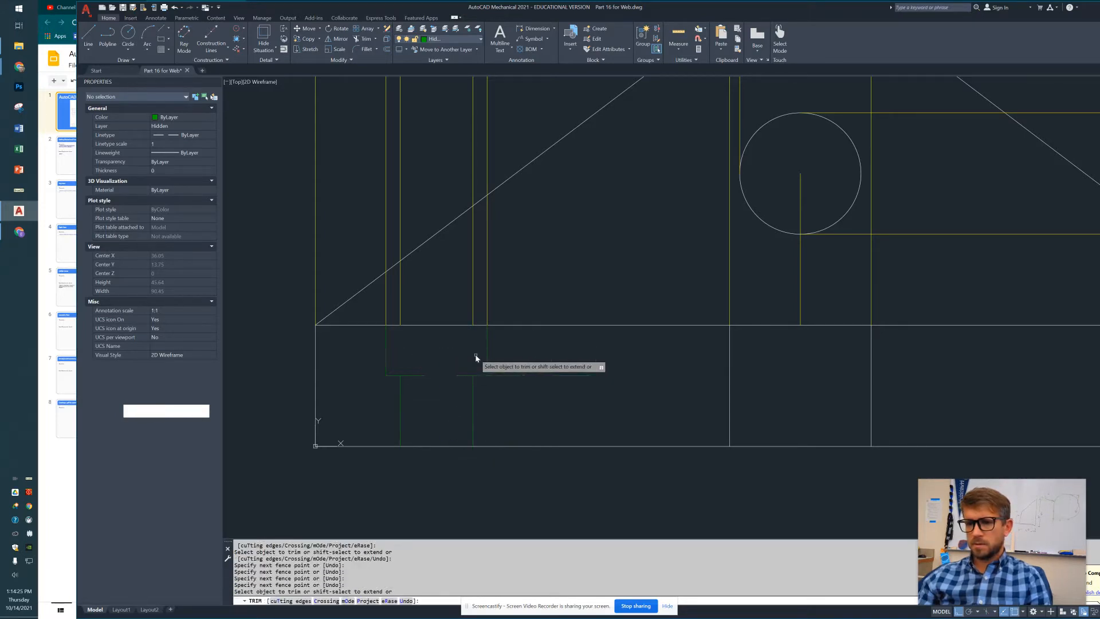
key(Escape)
Trim the counterbore floor line where it runs past the counterbore's right side
text(tr)
key(space)
drag(590, 360, 534, 444)
key(Escape)
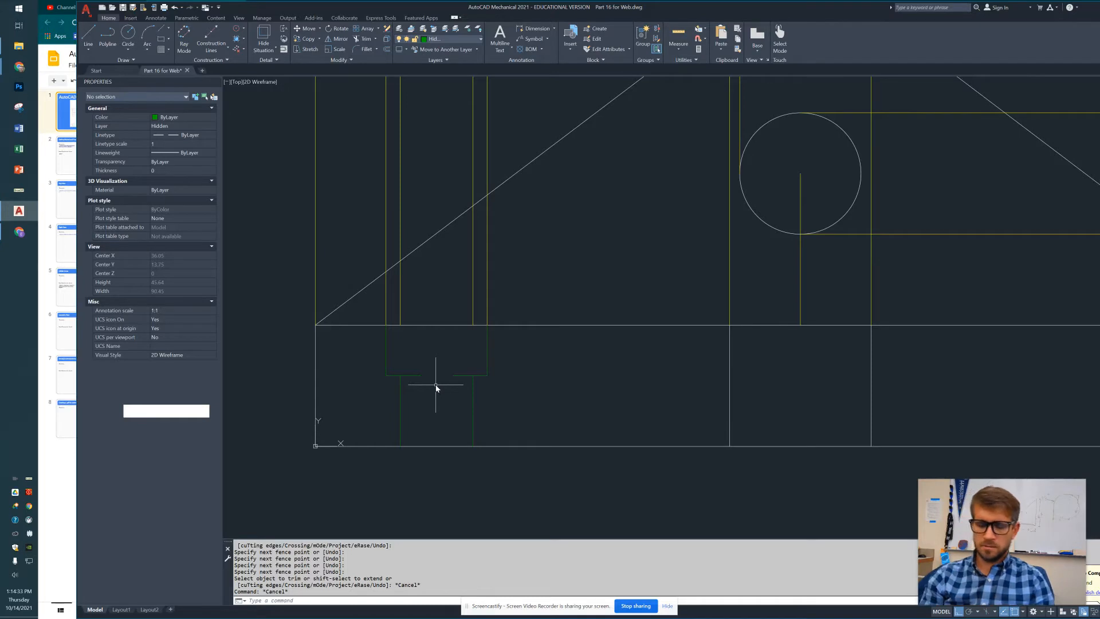
Set the global linetype scale (LTSCALE) to 0.5
text(ltsca)
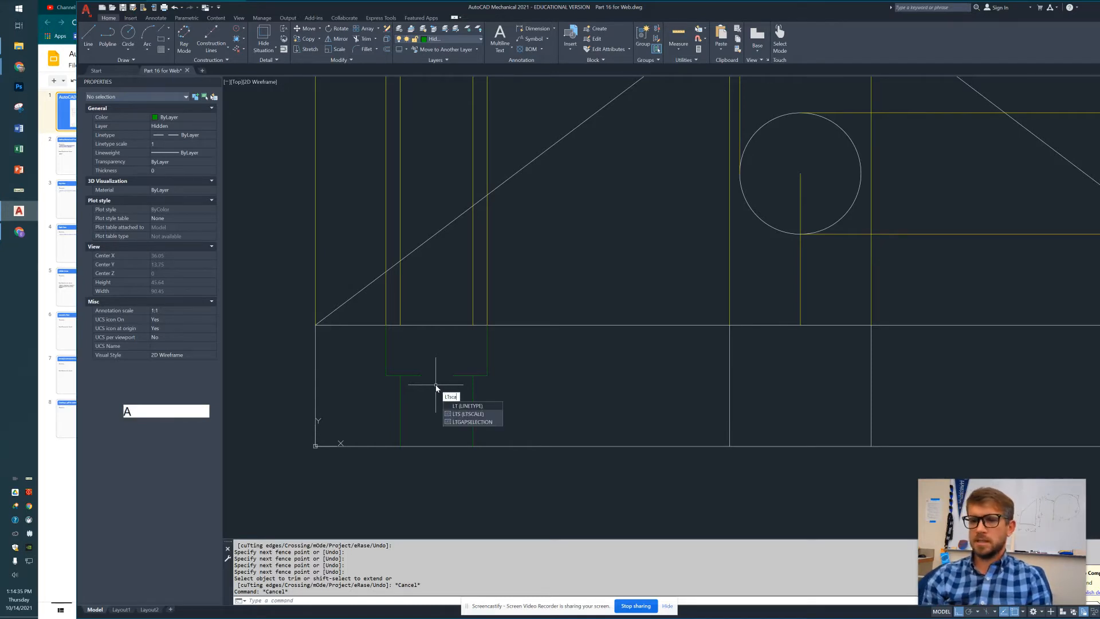
text(le)
key(Return)
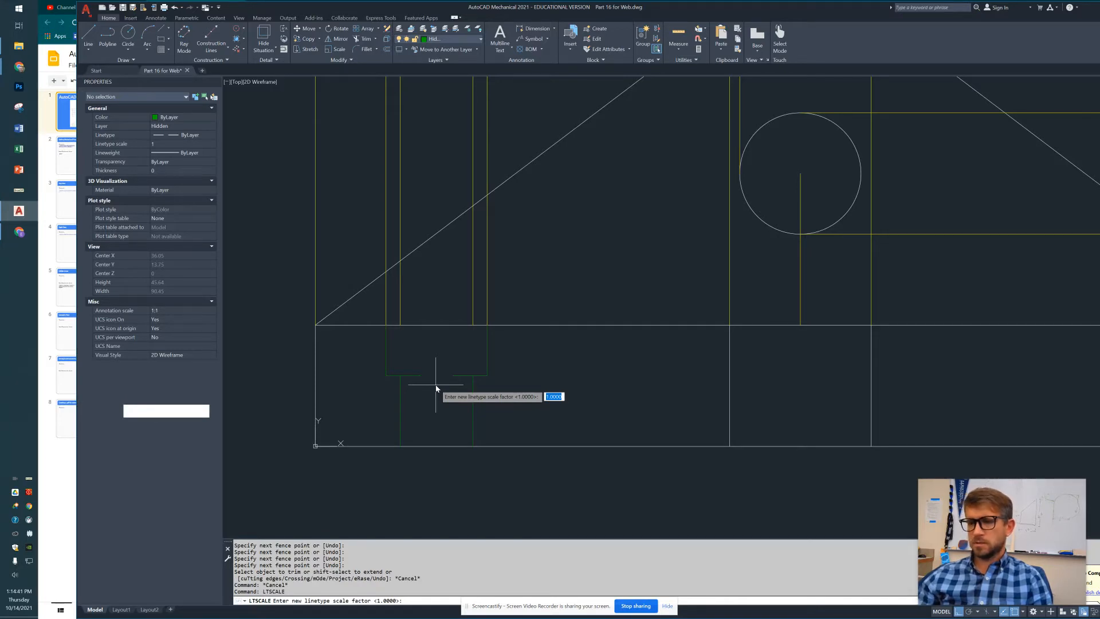
text(.5)
key(Return)
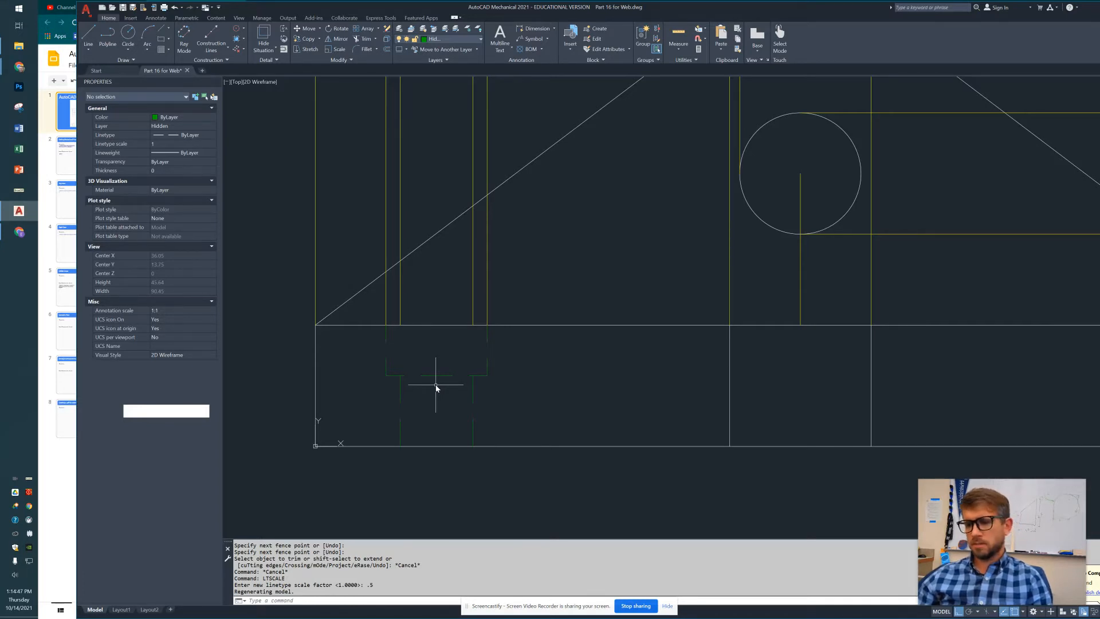
key(ctrl+t)
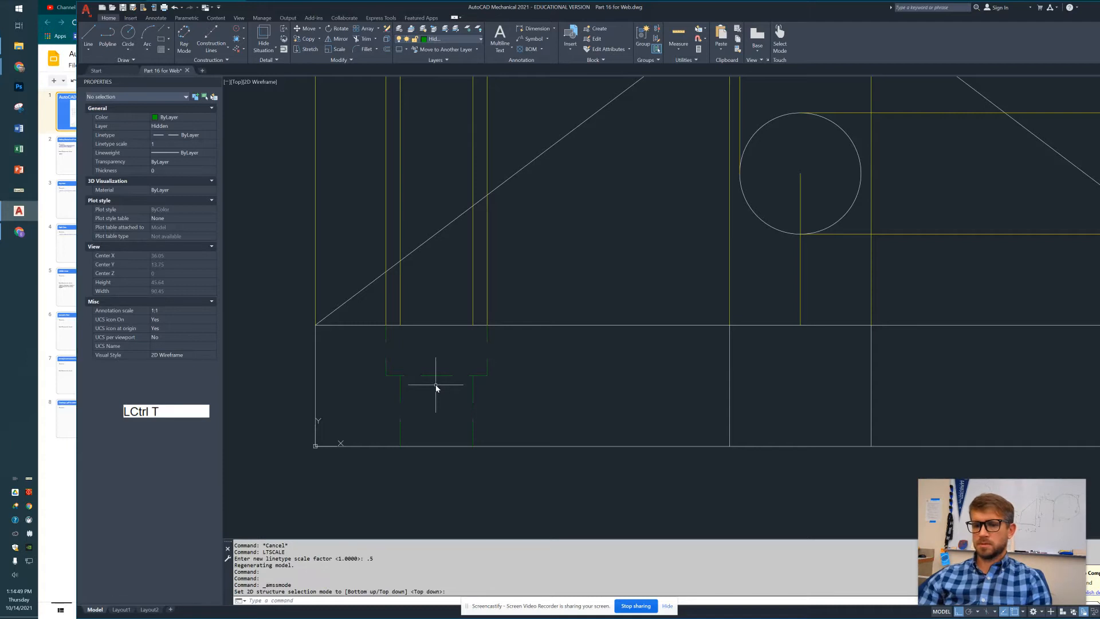
key(Escape)
key(Return)
key(Escape)
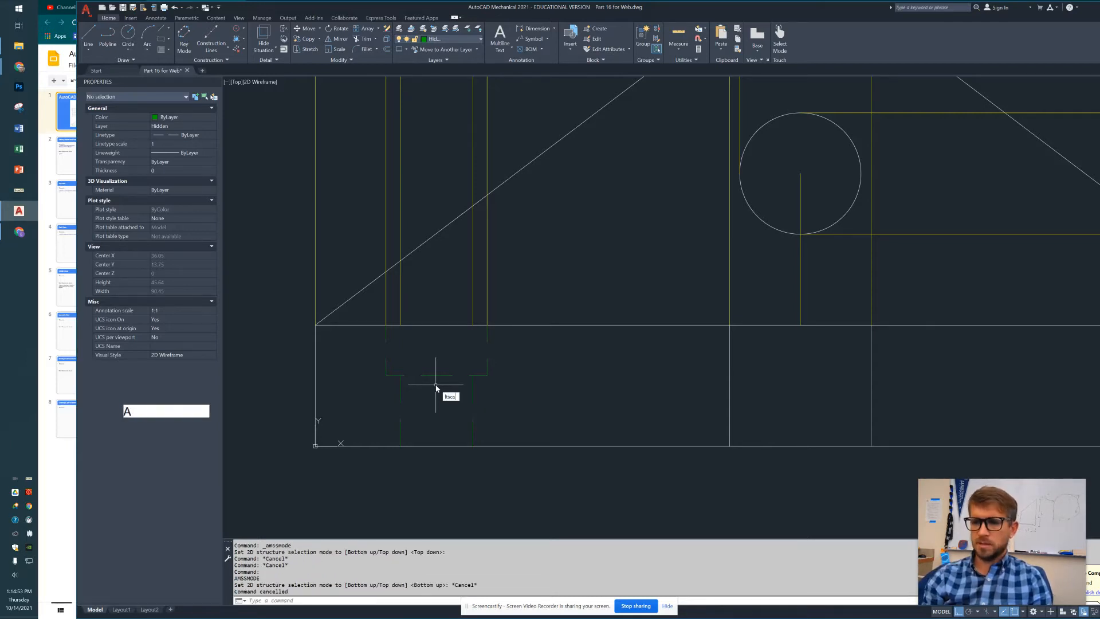
Set the global linetype scale (LTSCALE) to 0.4
text(ltsca)
key(Return)
text(.4)
key(Return)
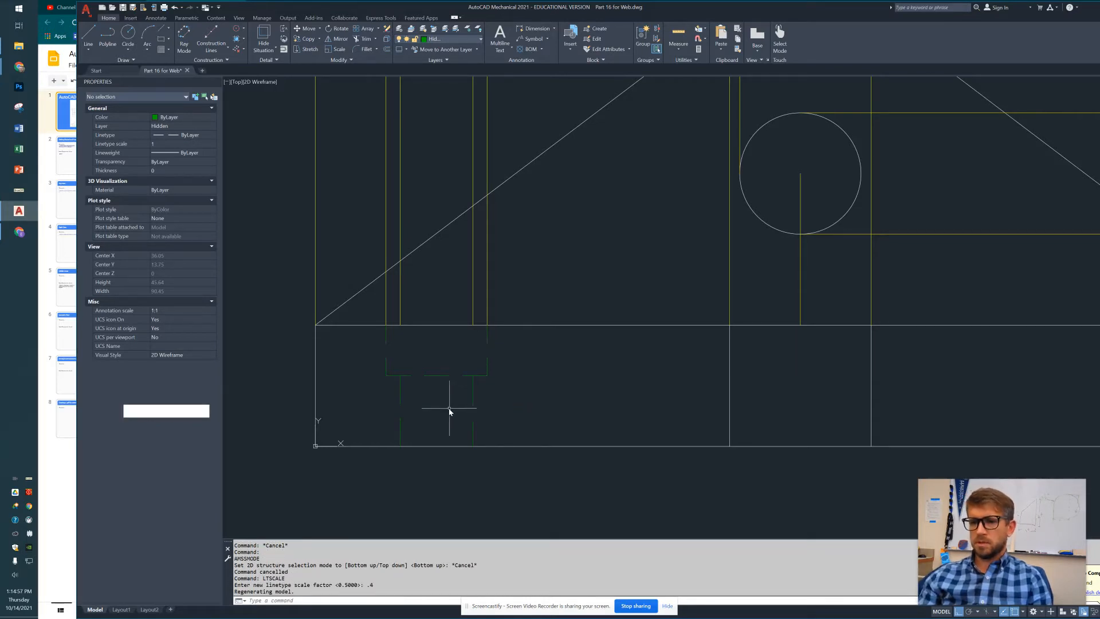
On the guide layer, draw a vertical line from the left quadrant of the top view's right outer hole circle to the front view base's top edge
scroll(446, 414, down, 8)
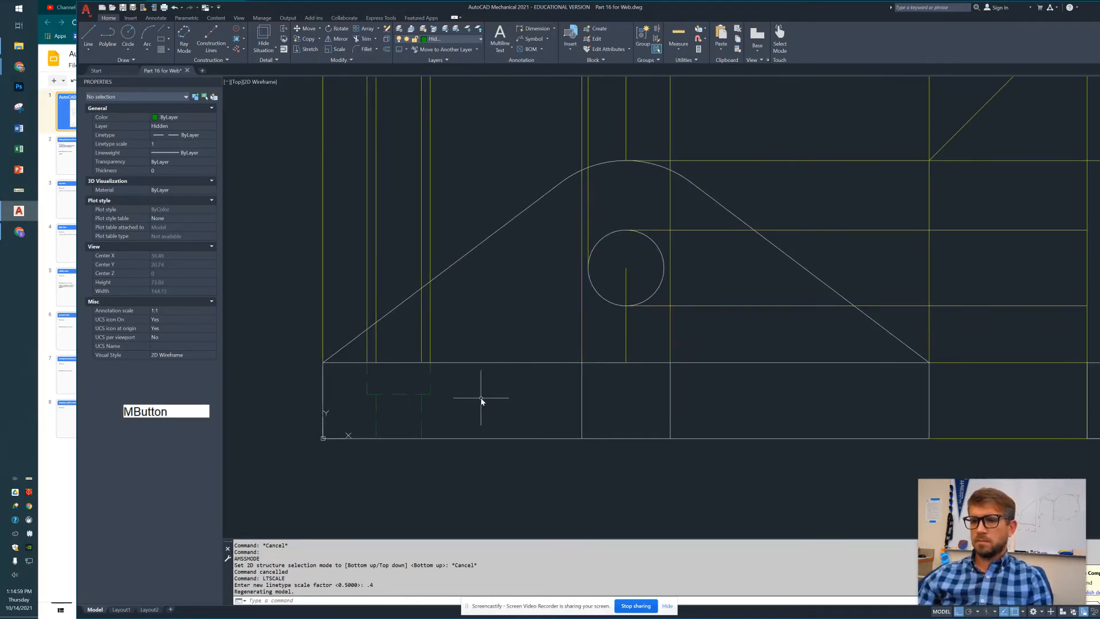
scroll(573, 153, down, 5)
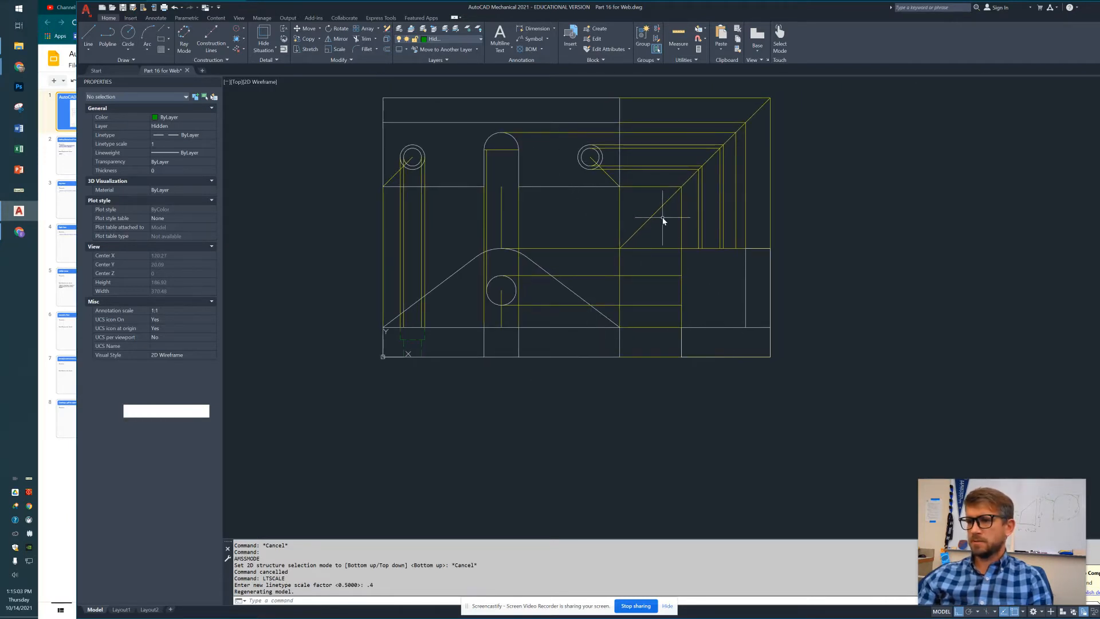
key(Escape)
key(Escape)
click(450, 39)
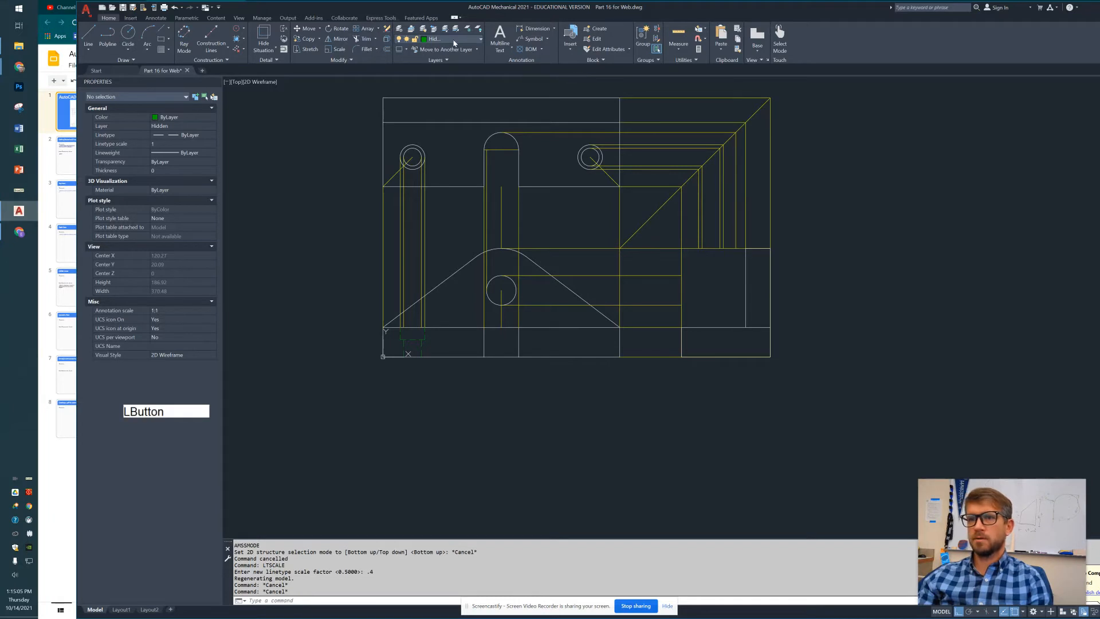
click(459, 57)
text(l)
key(Return)
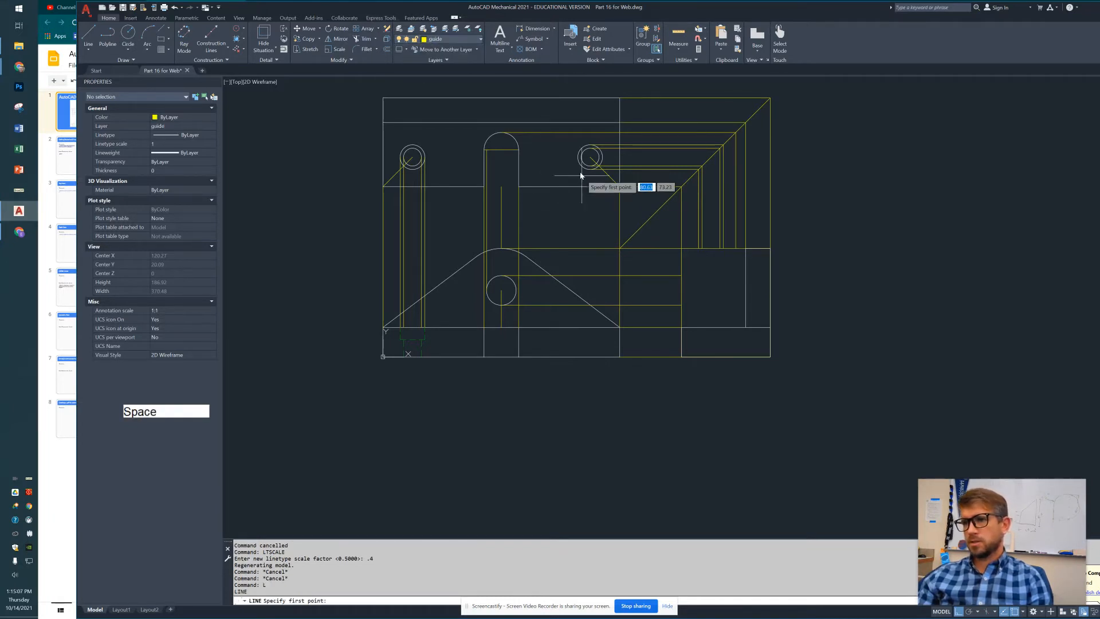
click(578, 157)
click(576, 328)
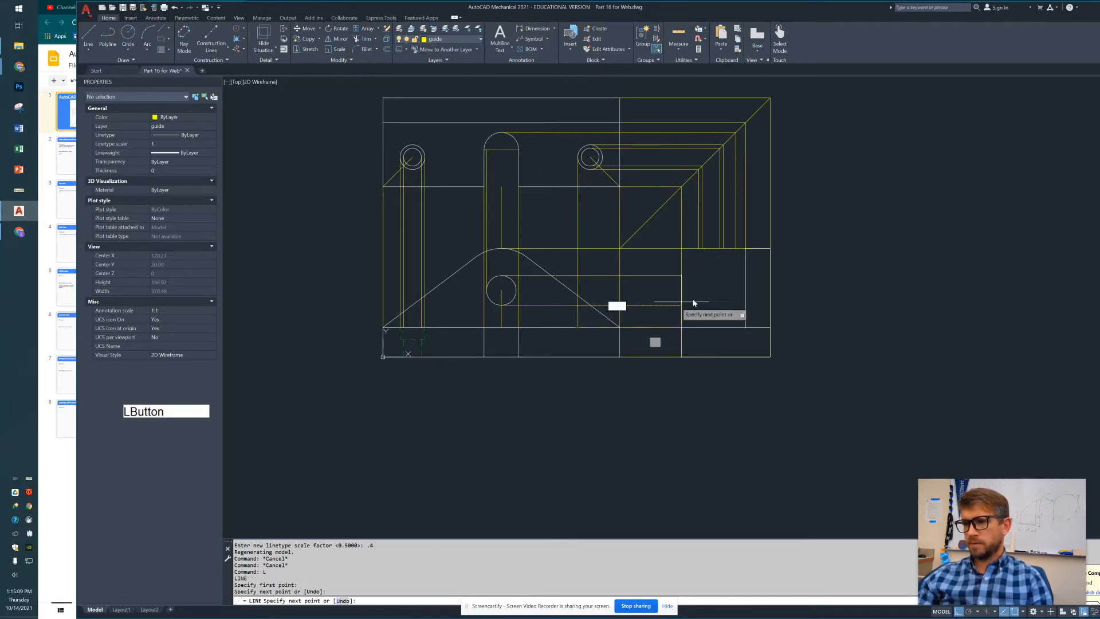
key(space)
Draw a vertical guide line in the side view from the leftmost projected hole guide's end down to the base's top edge
key(space)
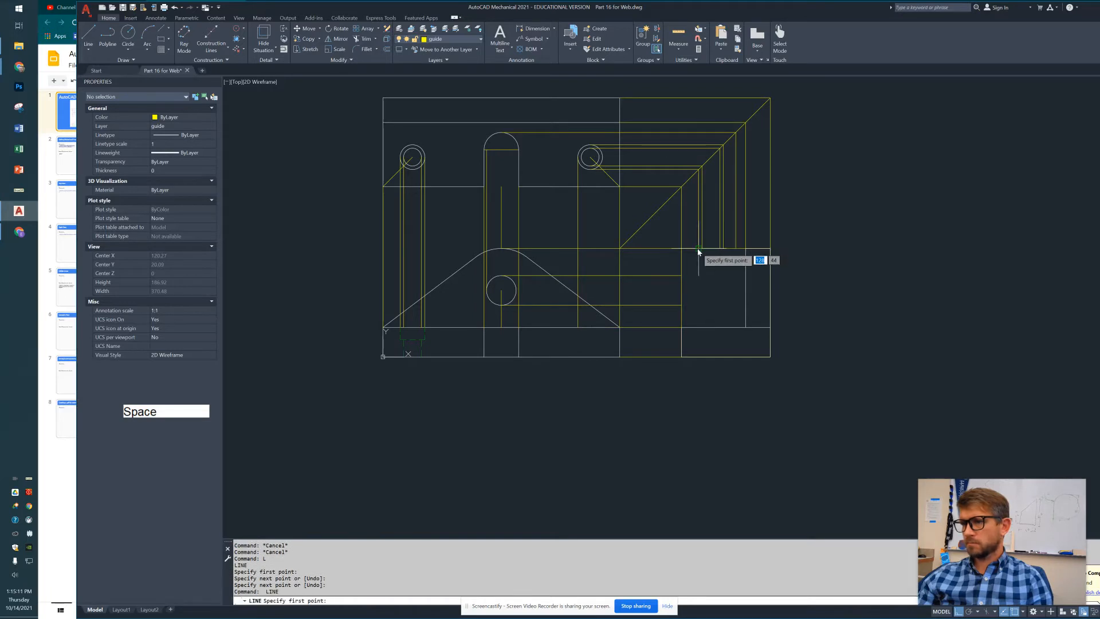
click(698, 251)
click(700, 327)
key(Escape)
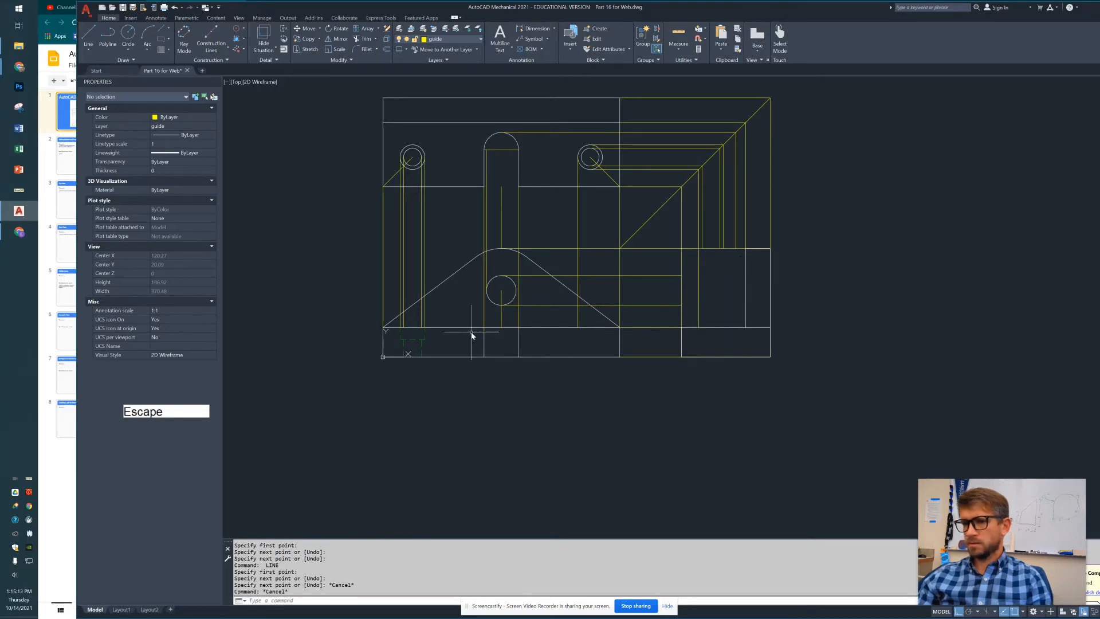
Copy the five hidden counterbore lines from their upper-left corner to the right hole's guide line on the front view base's top edge
click(387, 384)
click(440, 324)
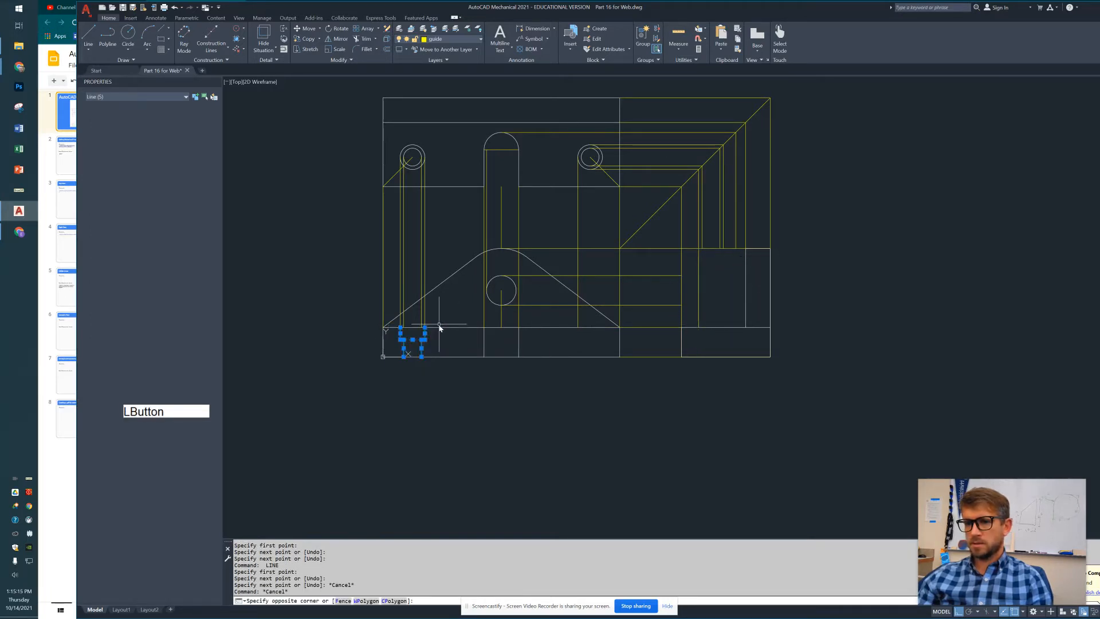
scroll(440, 327, up, 4)
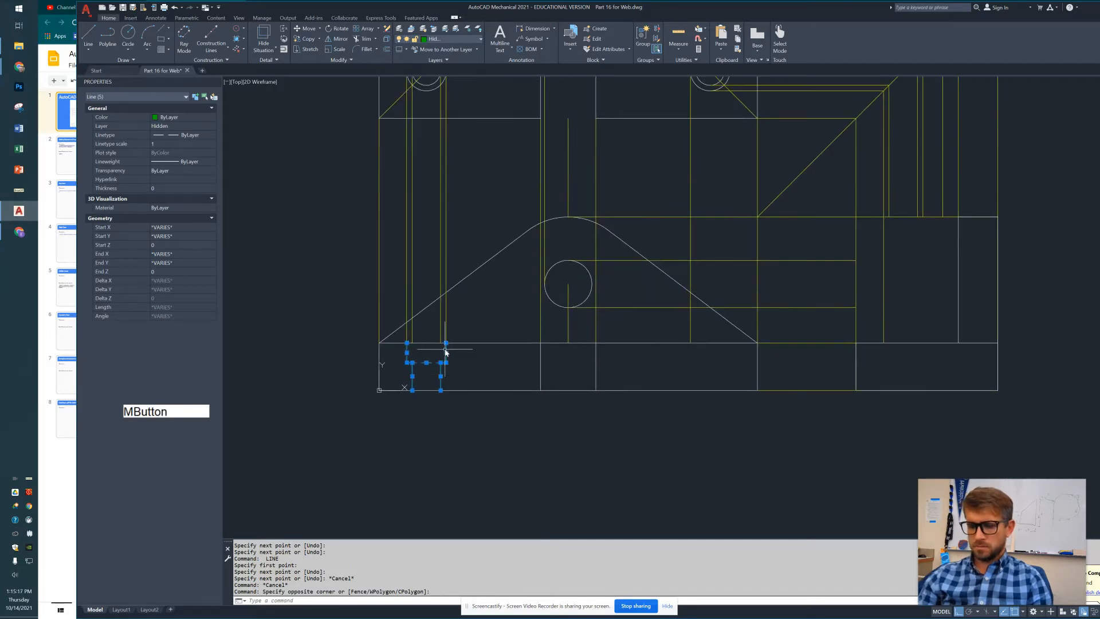
text(co)
key(Return)
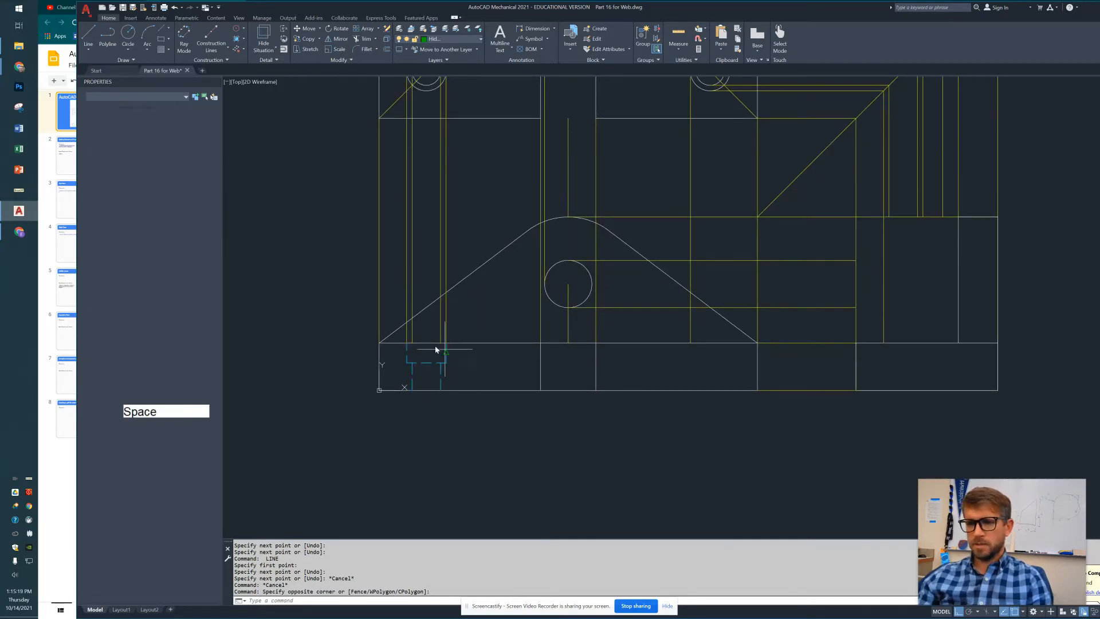
click(406, 347)
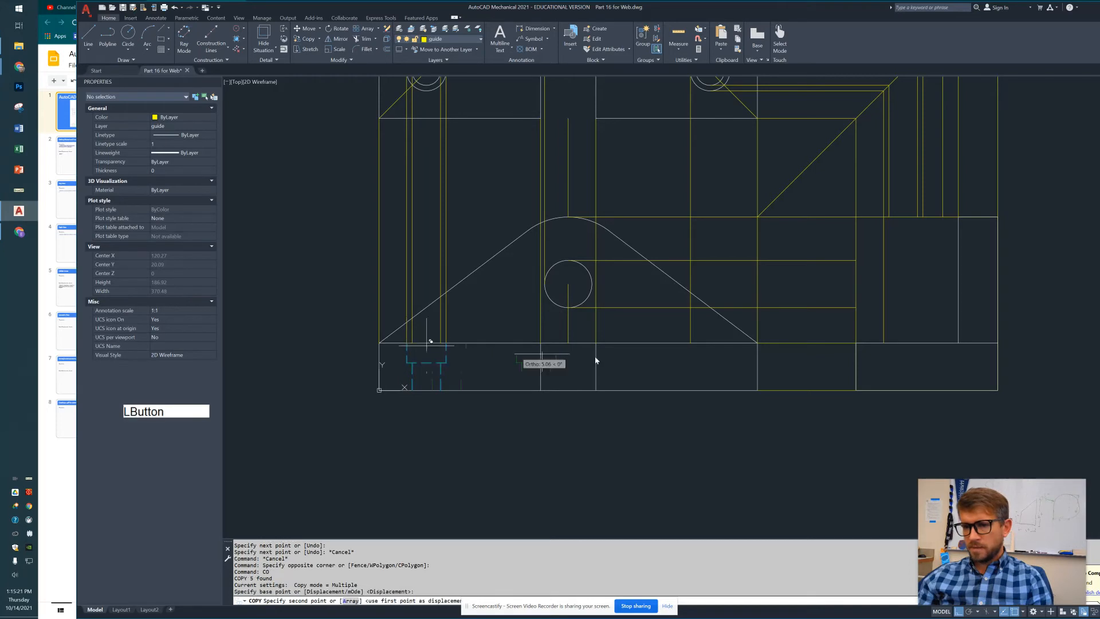
middle_drag(670, 355, 552, 373)
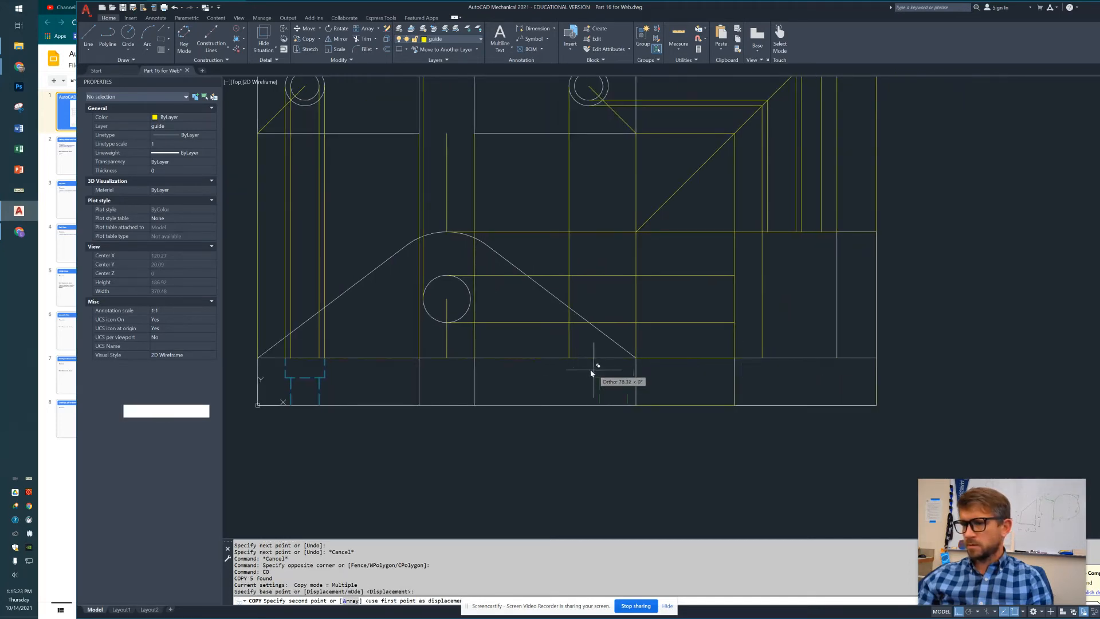
click(572, 353)
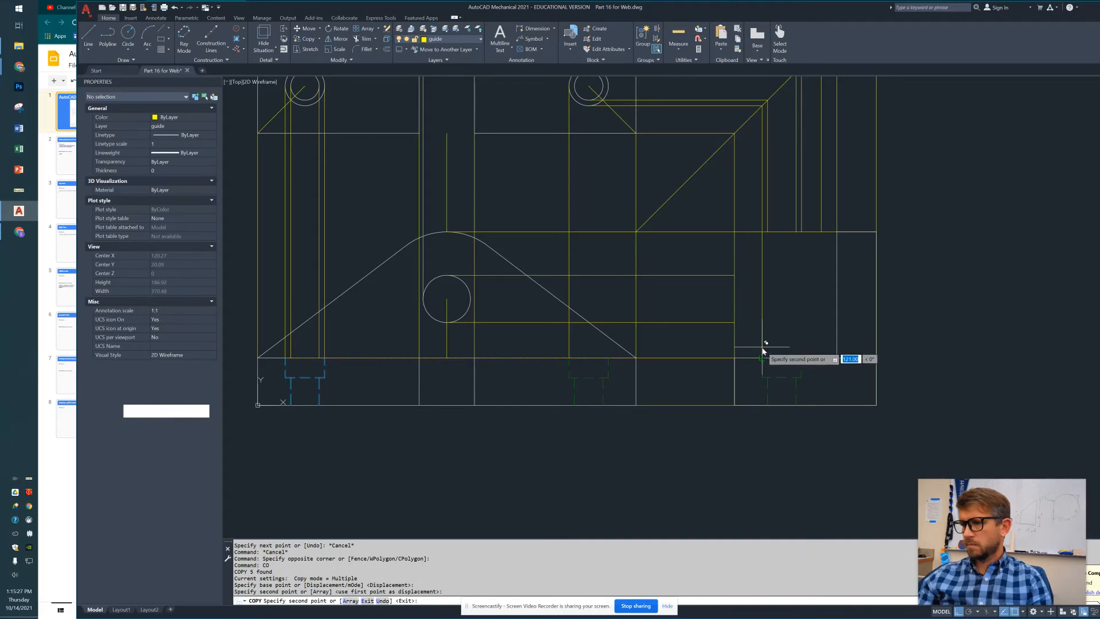
Place another copy of the counterbore lines at the endpoint of the hole guide line on the side view base's top edge
scroll(765, 356, up, 8)
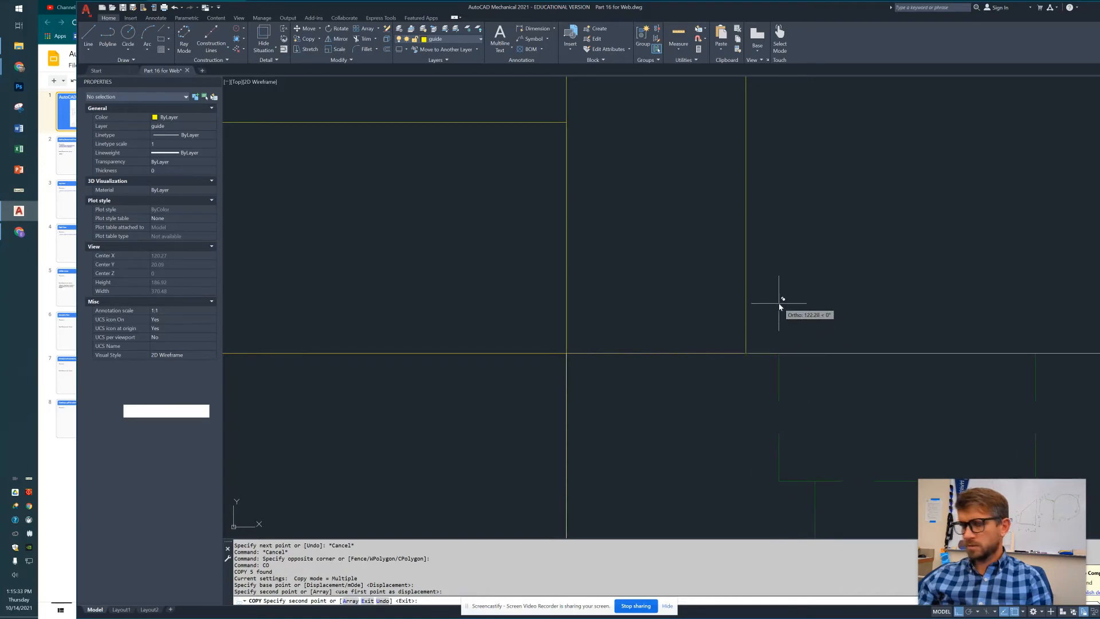
text(end)
key(Return)
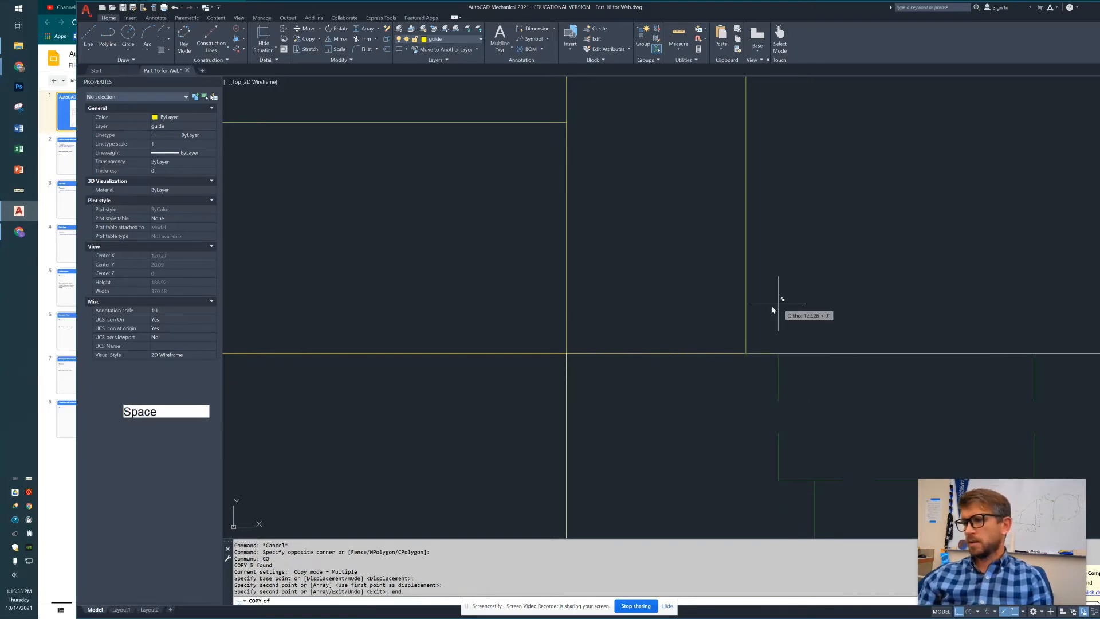
click(778, 346)
scroll(778, 348, down, 3)
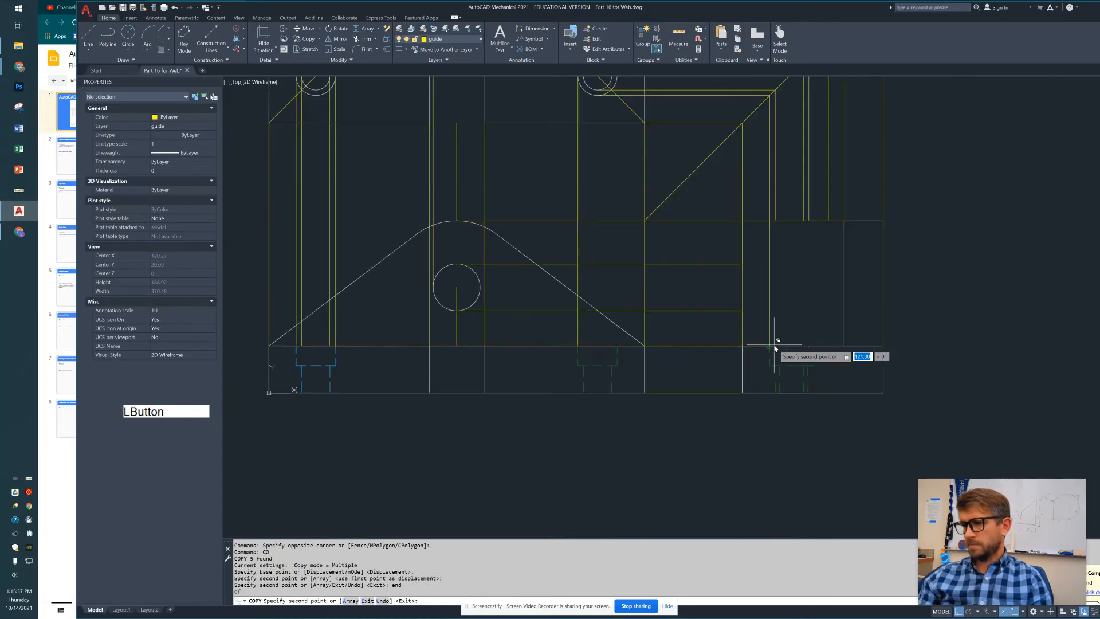
key(Escape)
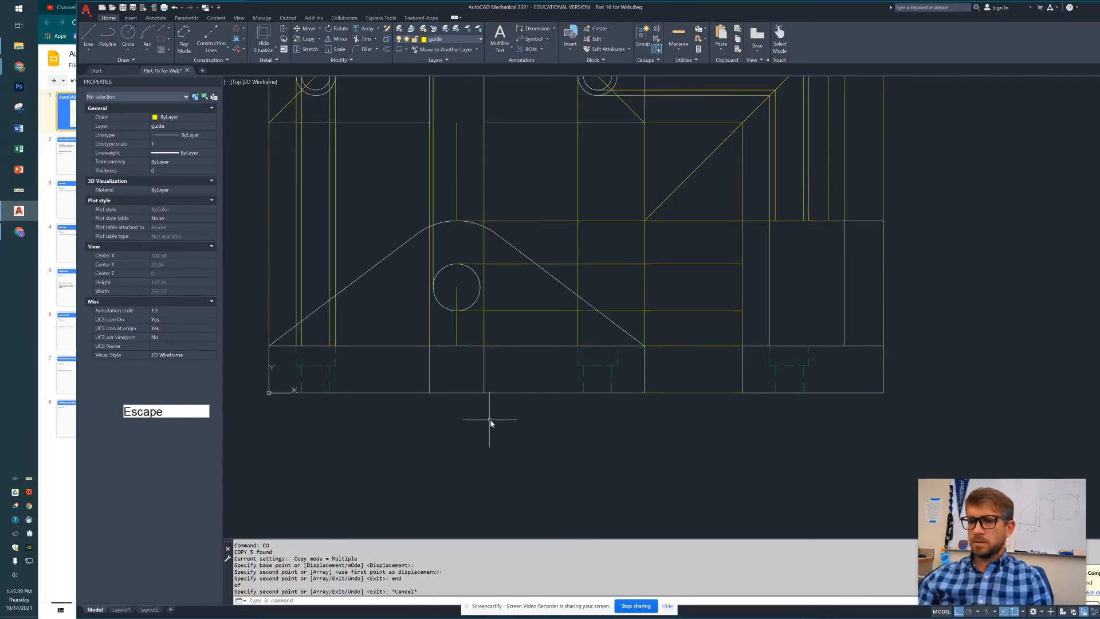
mouse_move(492, 423)
middle_down()
mouse_move(540, 447)
mouse_move(540, 486)
middle_up()
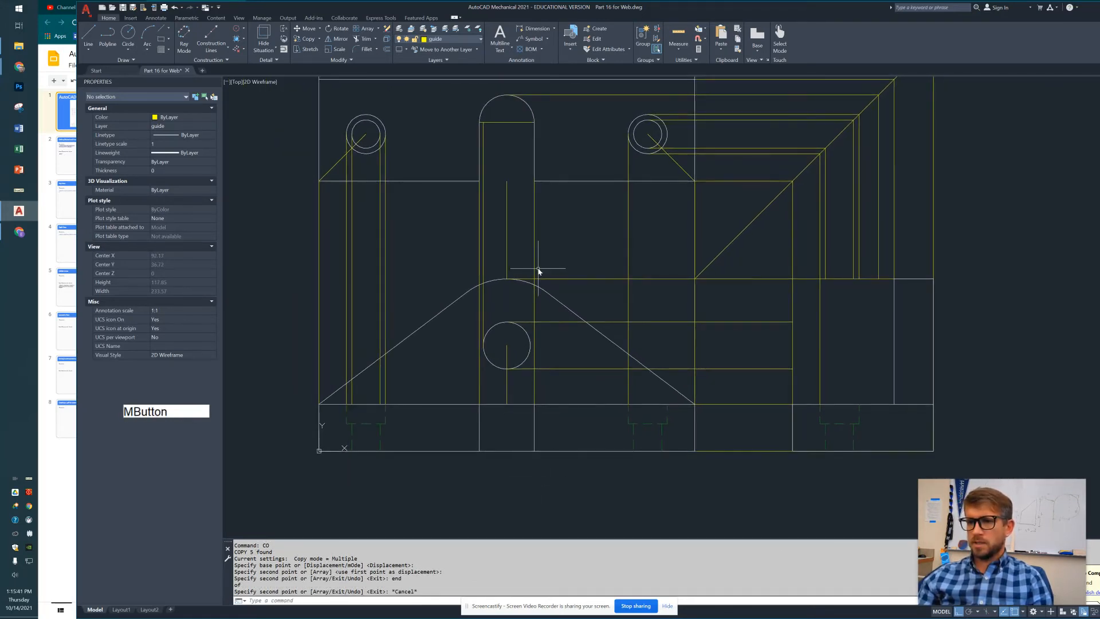
middle_drag(538, 265, 535, 331)
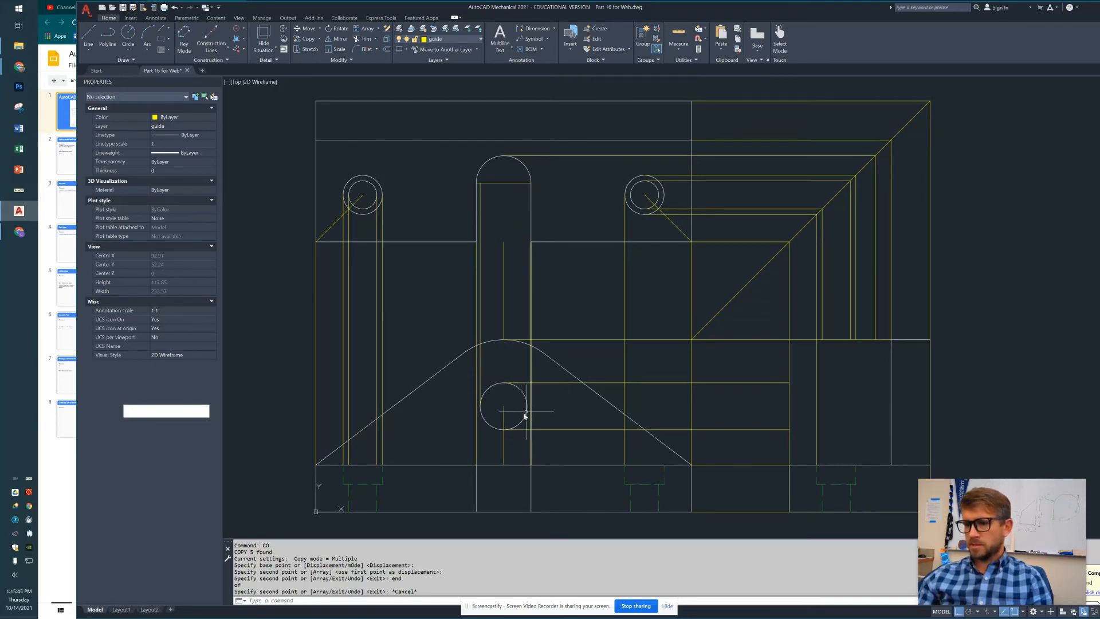
Extend the hole's upper horizontal guide line from its end in the side view to the upright plate's front edge
text(l)
key(Return)
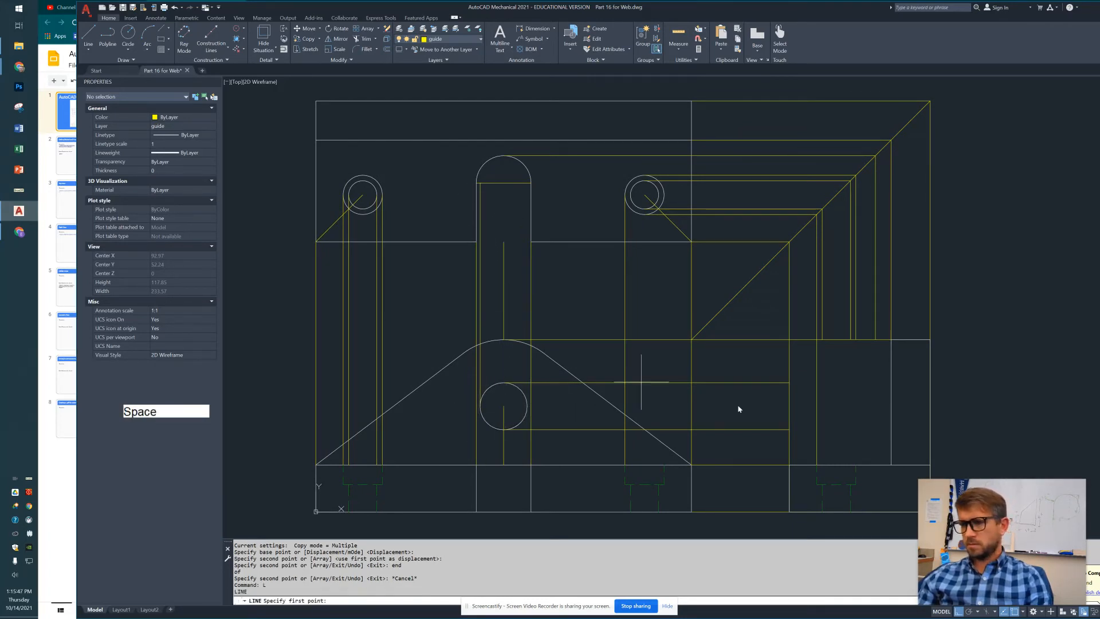
key(Escape)
key(Escape)
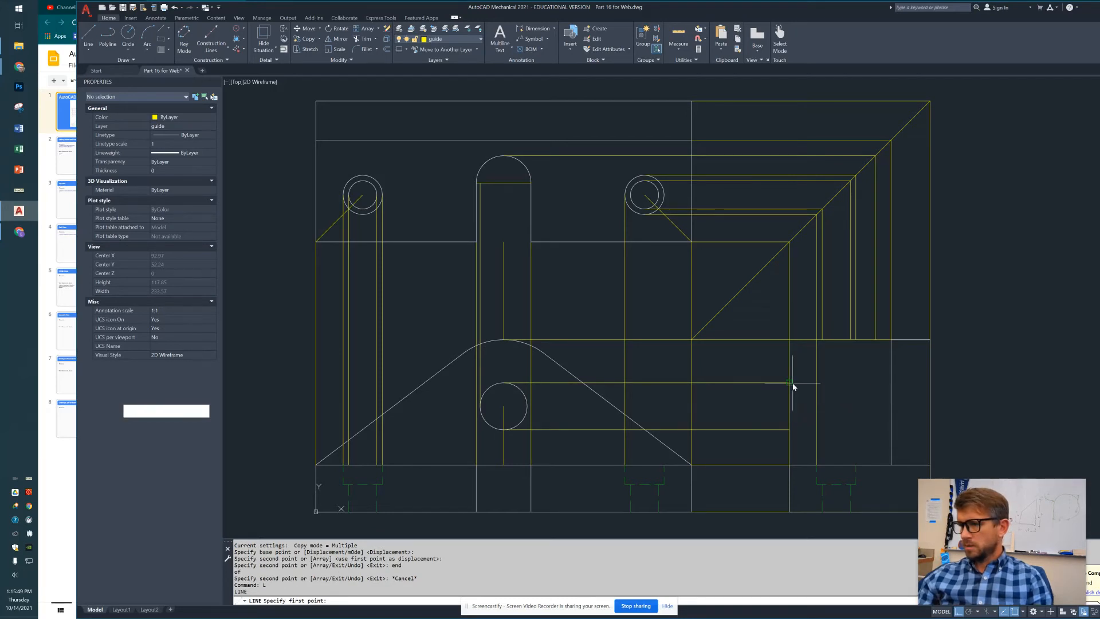
text(l)
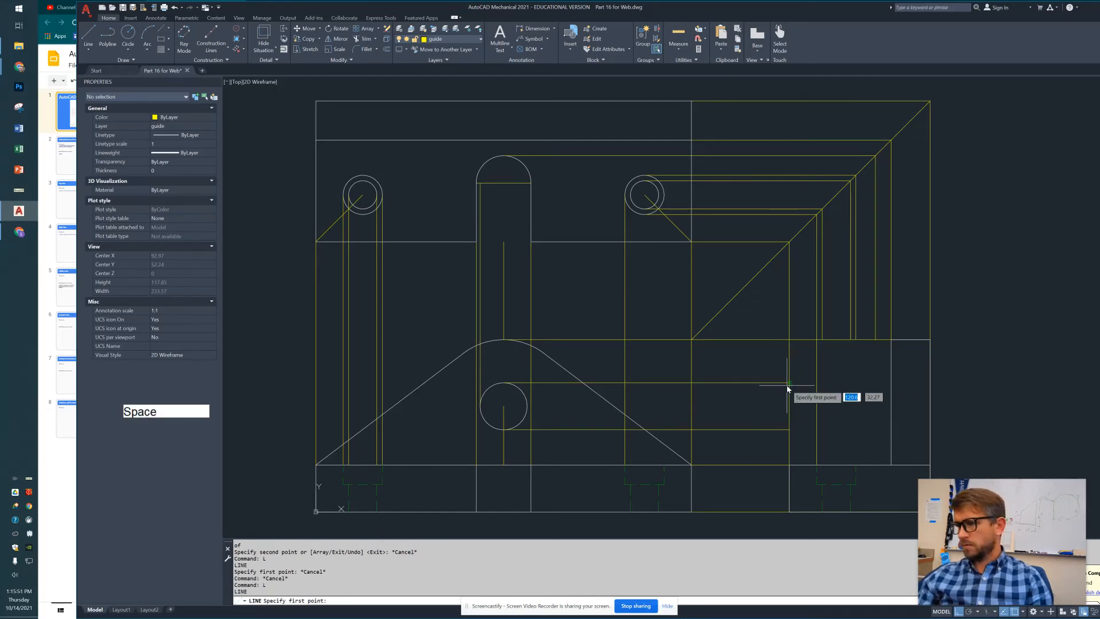
key(Return)
click(790, 382)
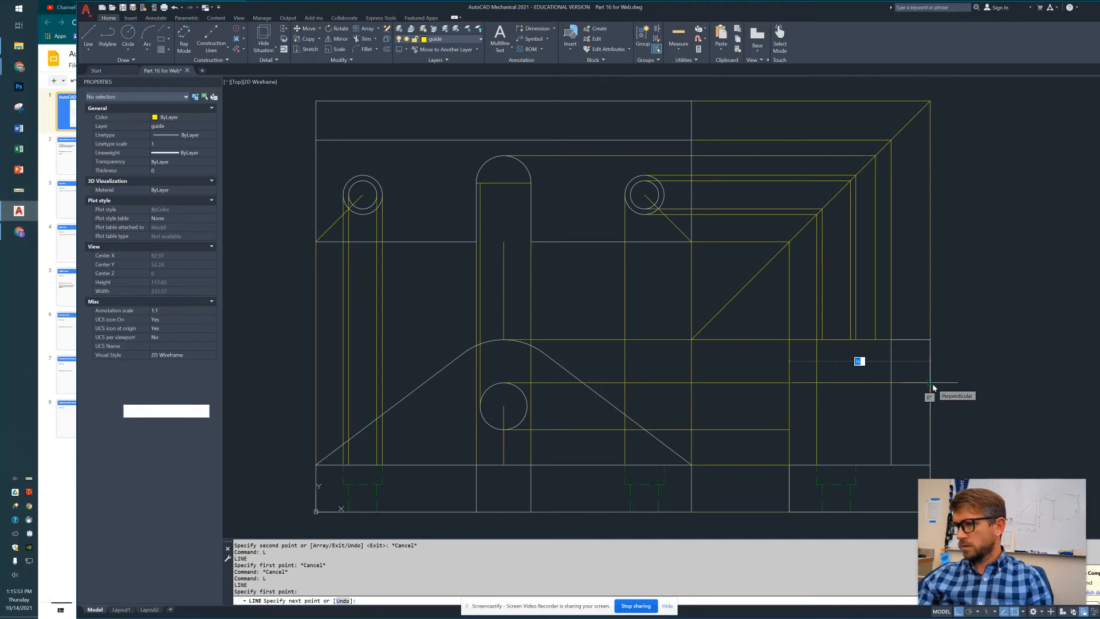
click(892, 383)
key(Return)
Extend the hole's lower horizontal guide line across the side view to the same edge of the upright plate
key(Return)
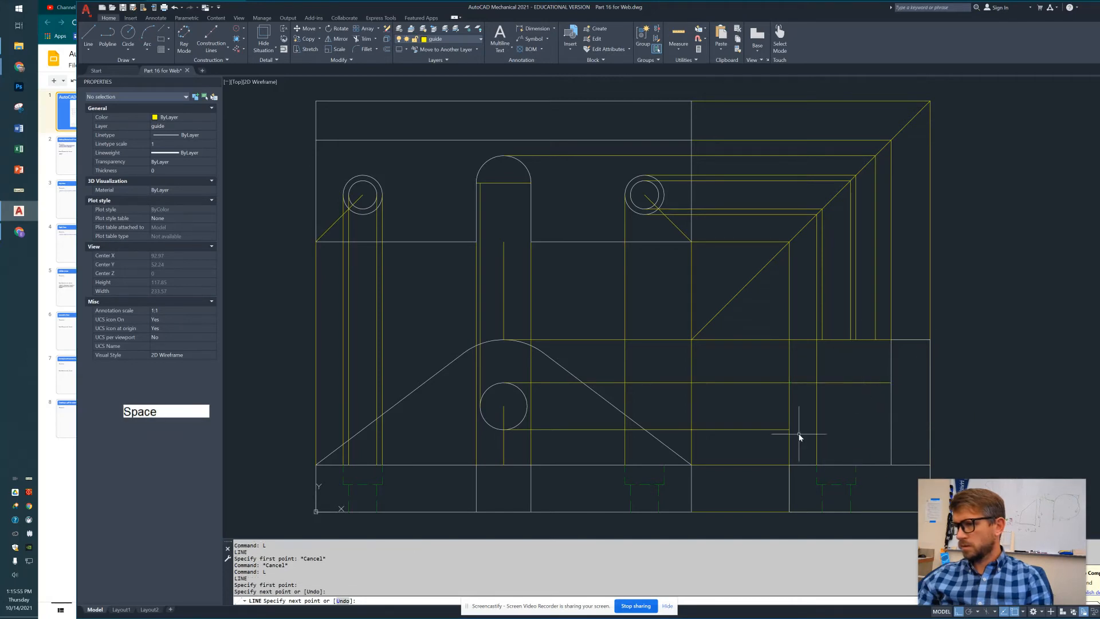
click(790, 429)
click(892, 430)
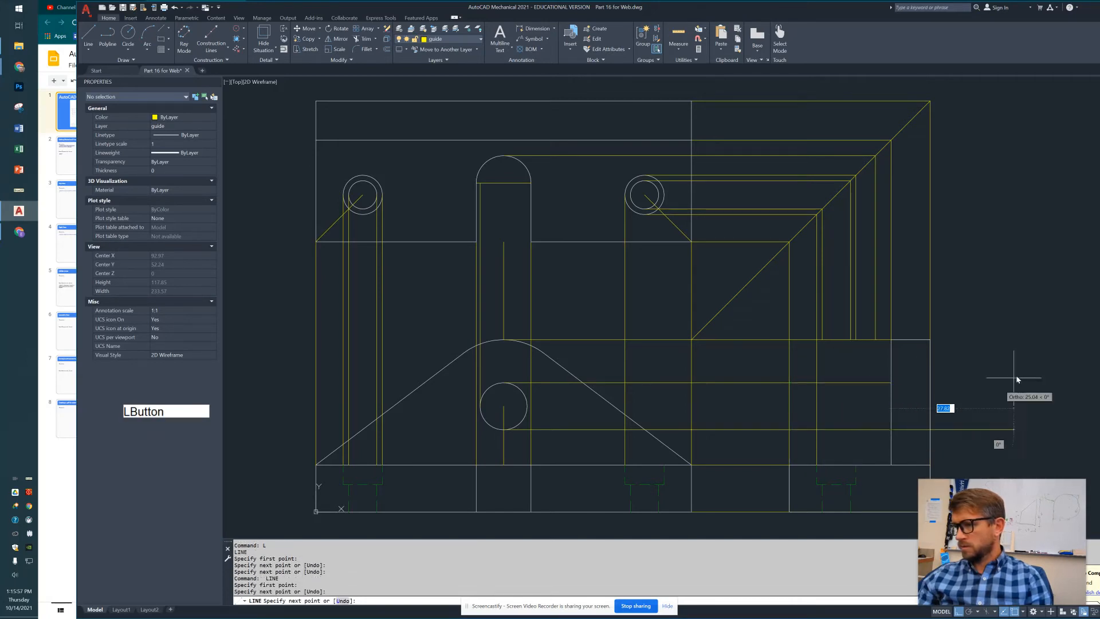
key(space)
Project the left and right quadrants of the front view hole with vertical guide lines up to the top view's upright plate edge
key(space)
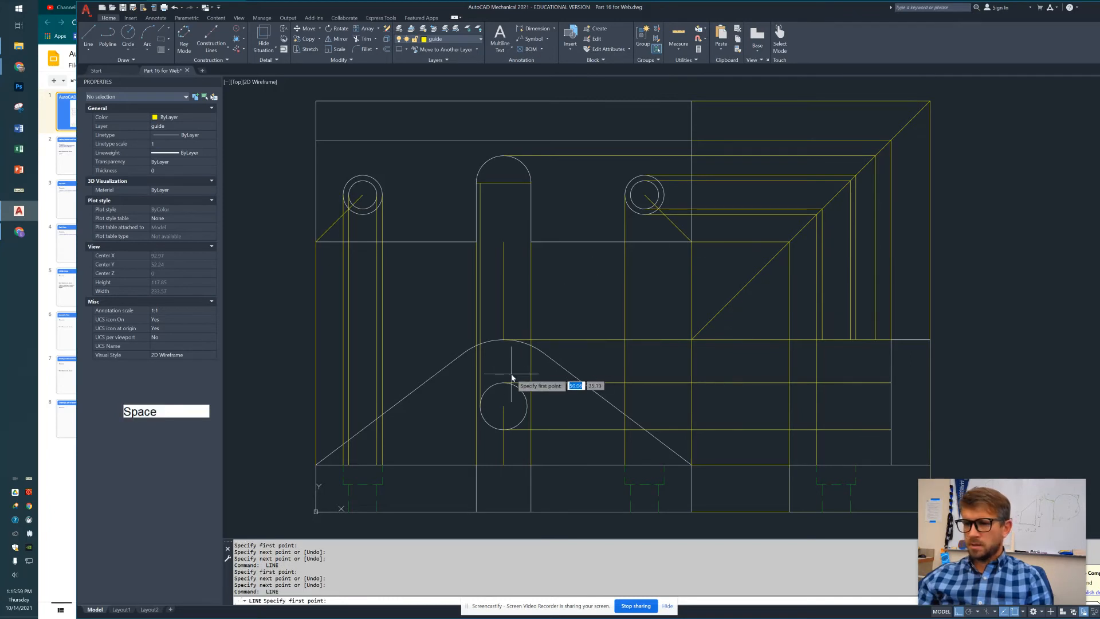
click(481, 184)
key(space)
key(space)
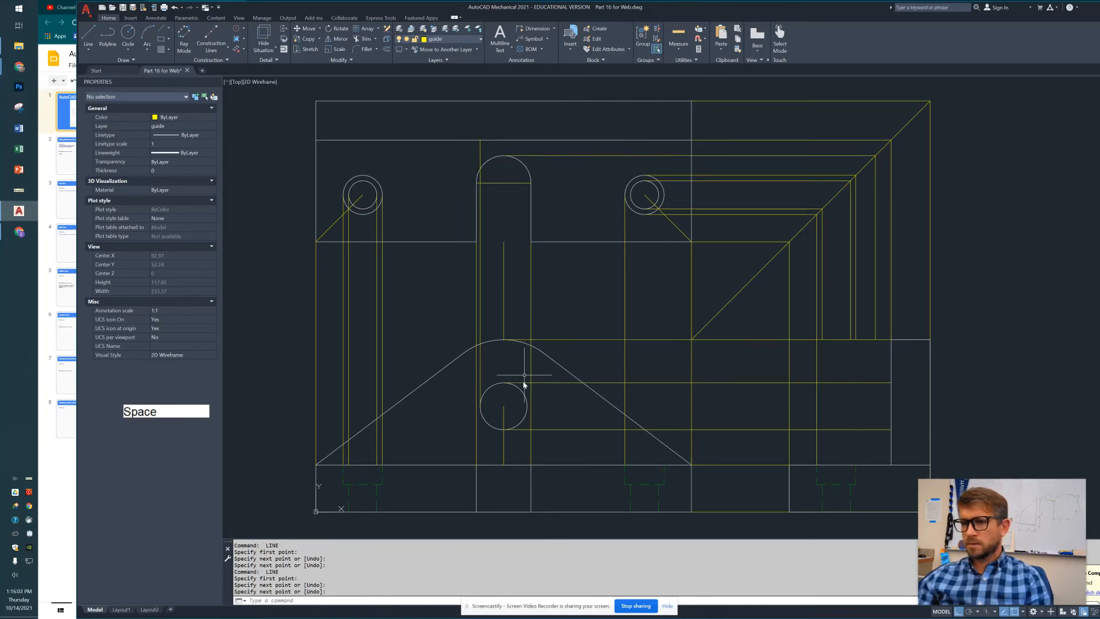
click(526, 405)
click(524, 142)
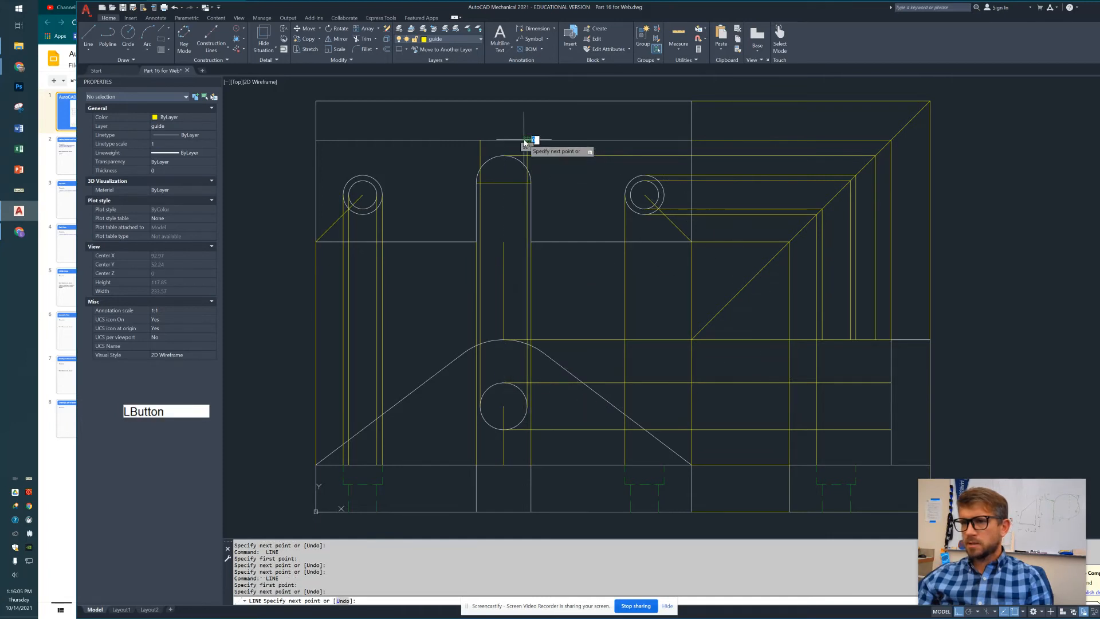
key(space)
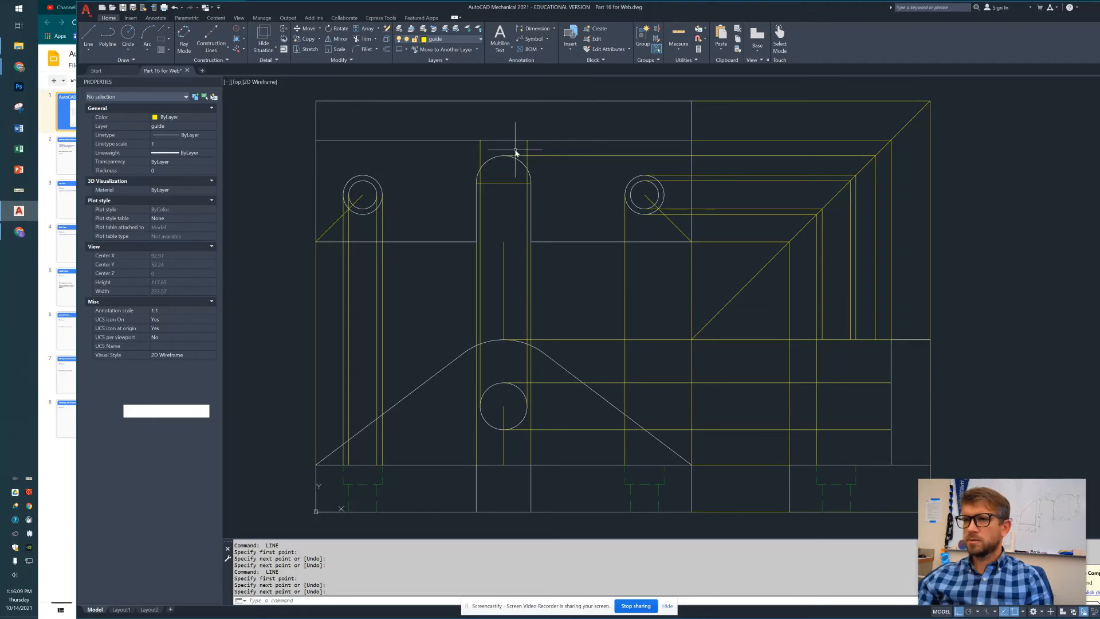
Extend the slot's projected vertical guide line down to the top edge of the side view's base
click(573, 156)
click(880, 177)
click(869, 198)
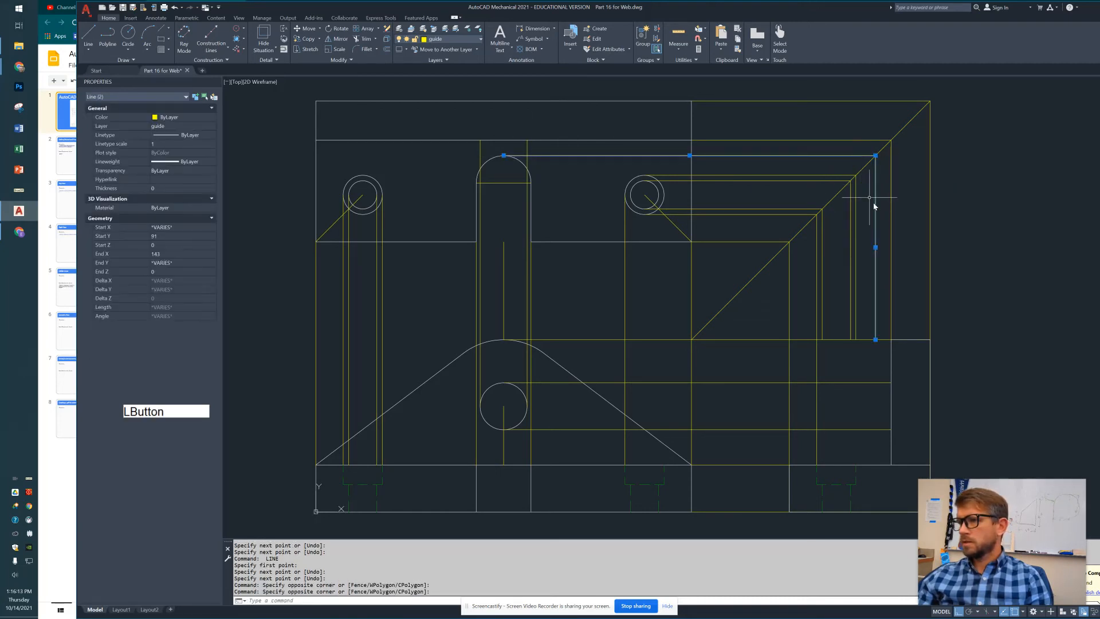
text(l)
key(Return)
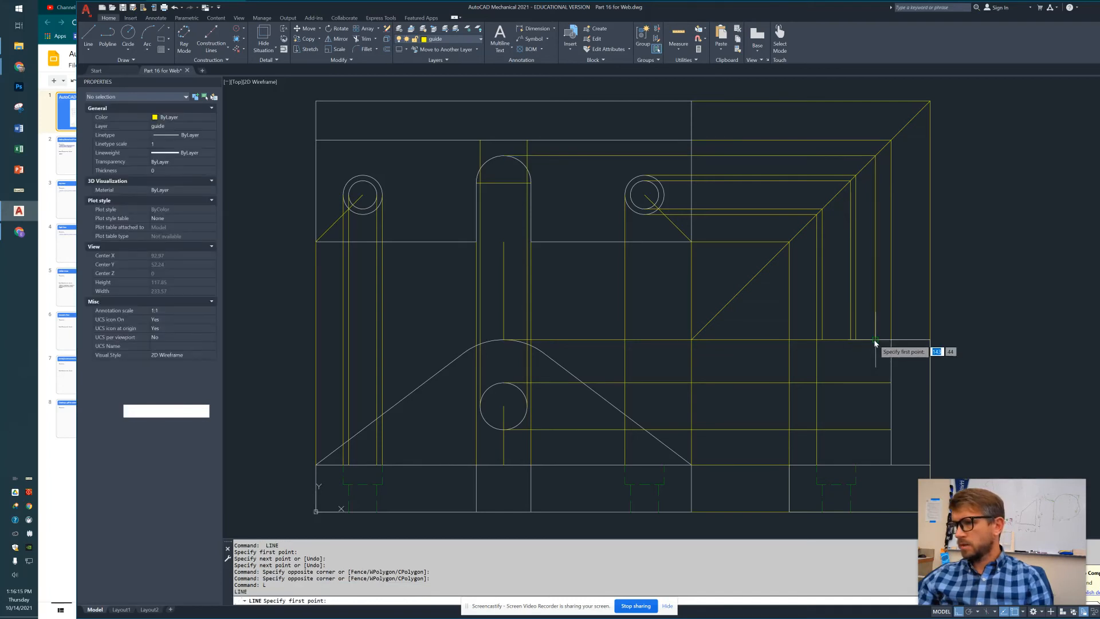
click(890, 340)
click(875, 465)
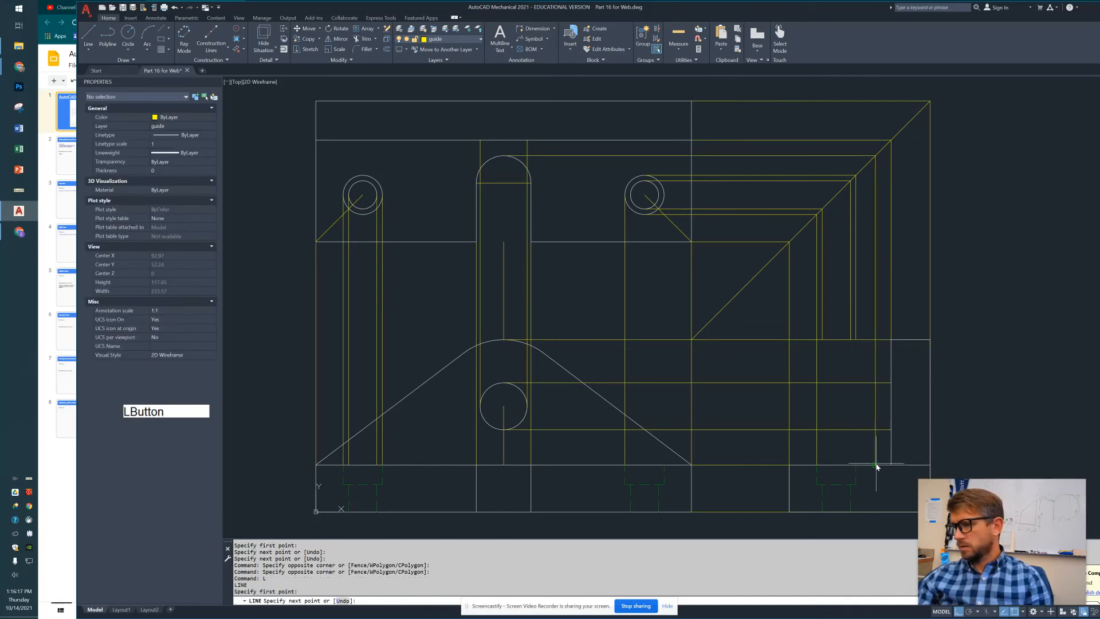
key(Escape)
On the Hidden layer, draw the hole's left vertical line across the upright plate in the top view
middle_drag(807, 408, 769, 394)
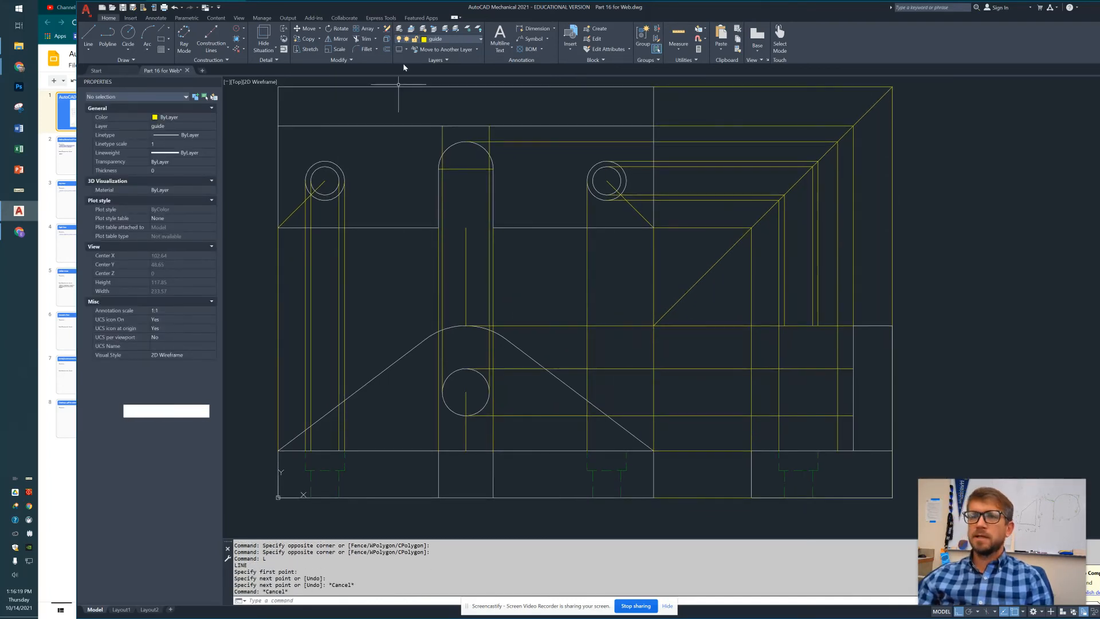
click(449, 43)
click(457, 71)
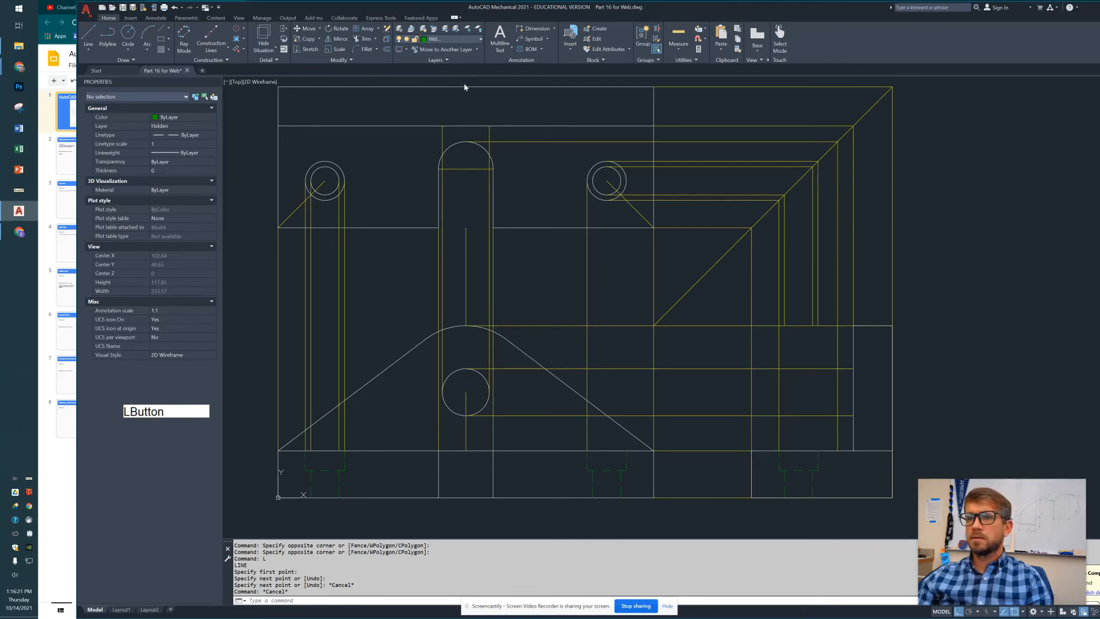
text(L)
key(Return)
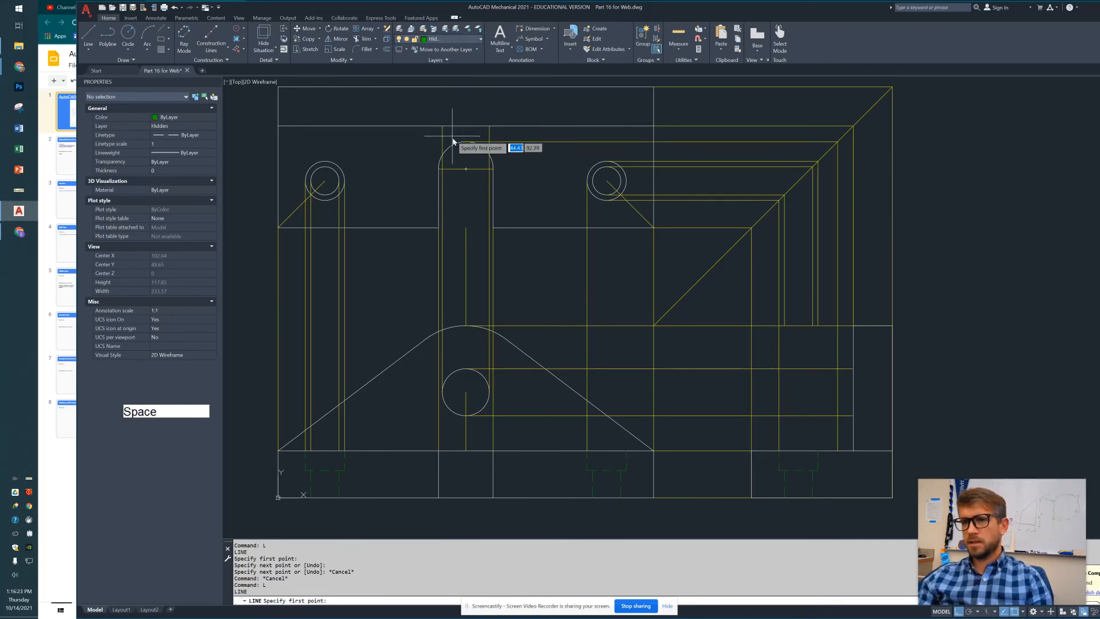
middle_drag(447, 131, 444, 162)
click(445, 158)
click(441, 119)
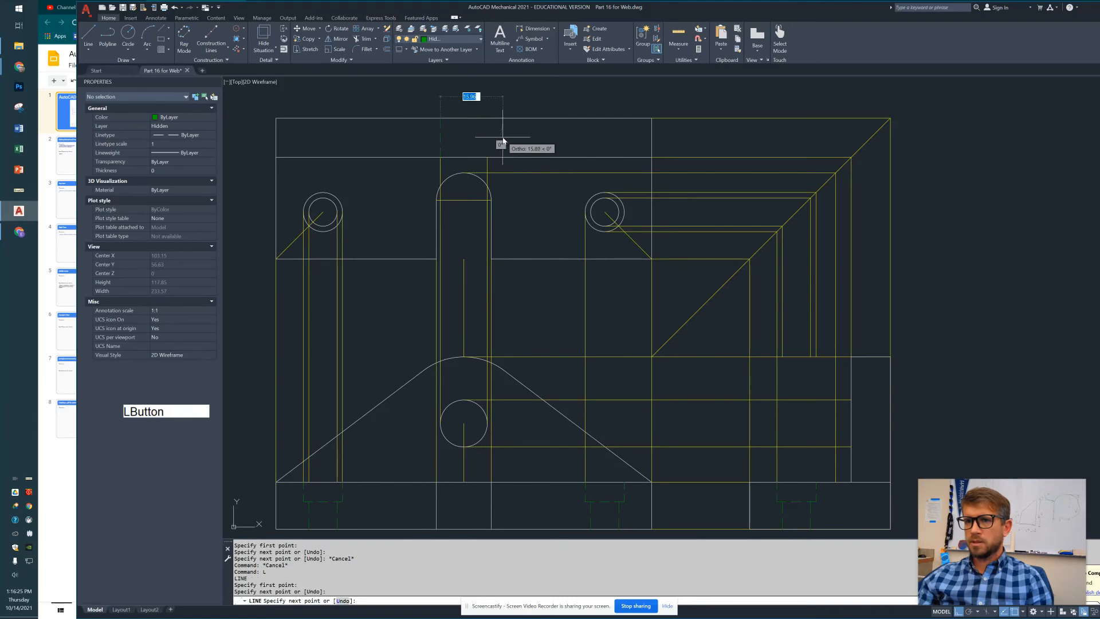
key(space)
Draw the hole's right hidden line across the upright plate in the top view, starting at the right hole guide
key(space)
click(487, 157)
click(491, 119)
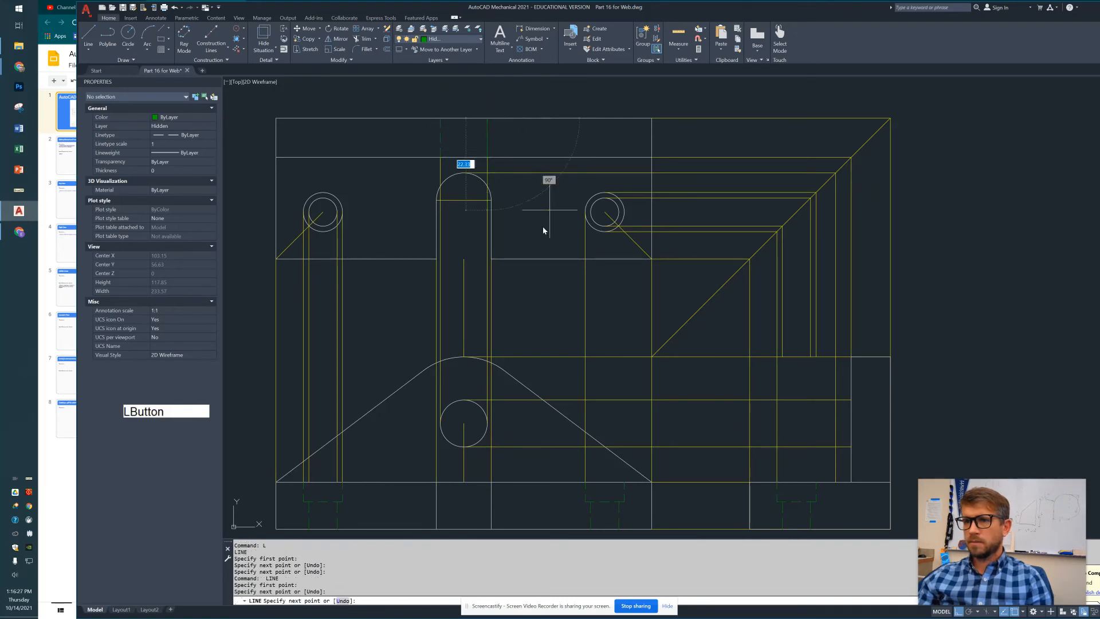
key(space)
Draw the hole's lower and upper hidden lines across the upright plate in the side view, starting at the horizontal guides
middle_drag(603, 424, 563, 360)
key(space)
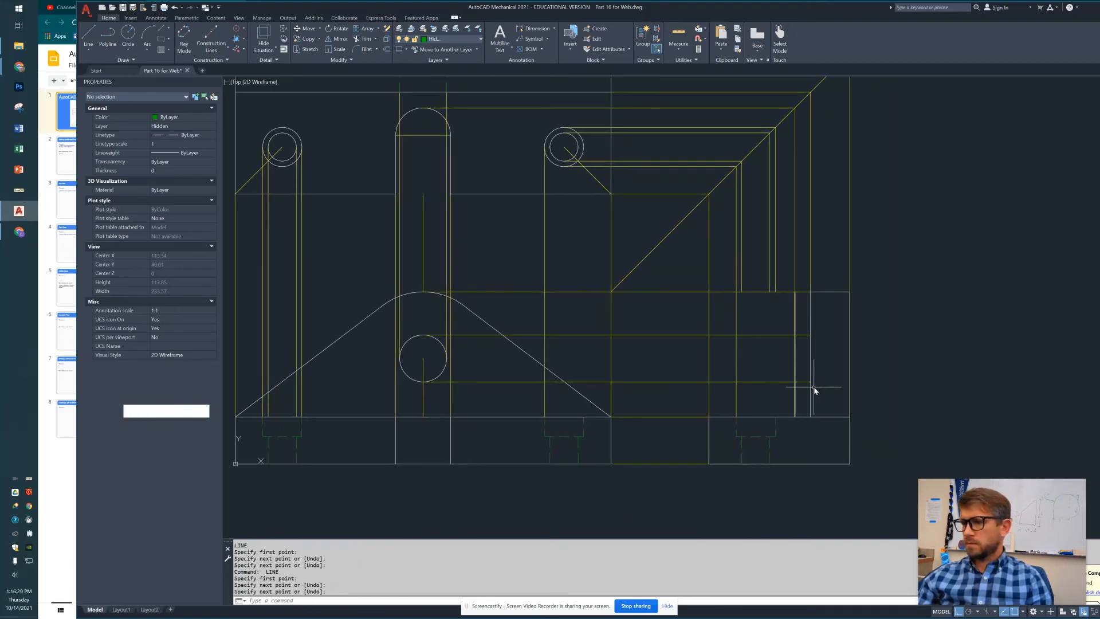
click(811, 383)
click(848, 382)
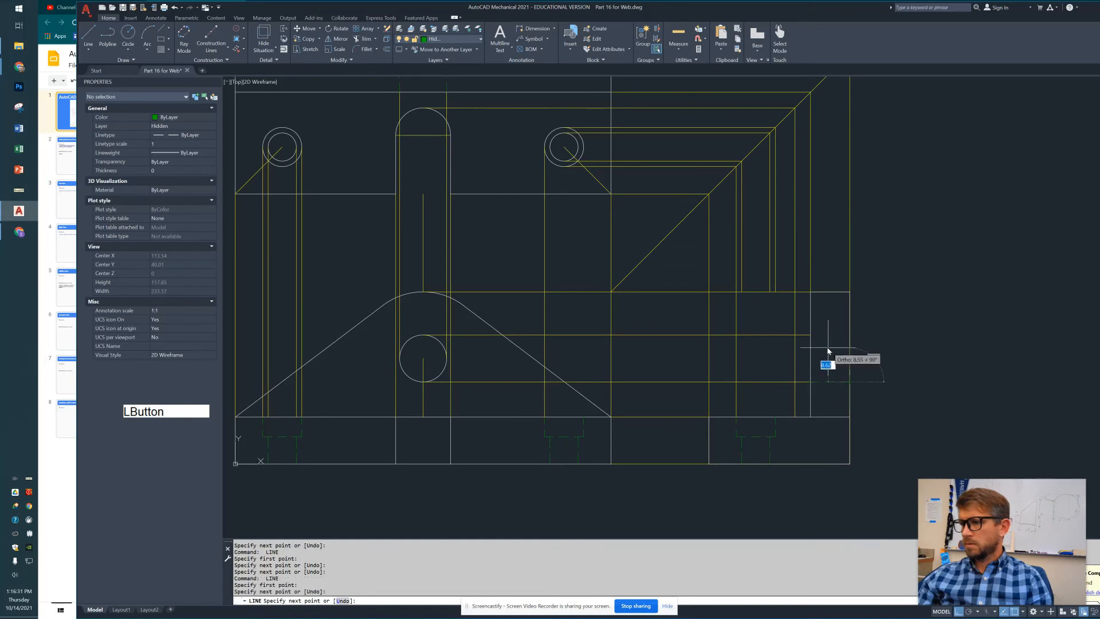
click(852, 336)
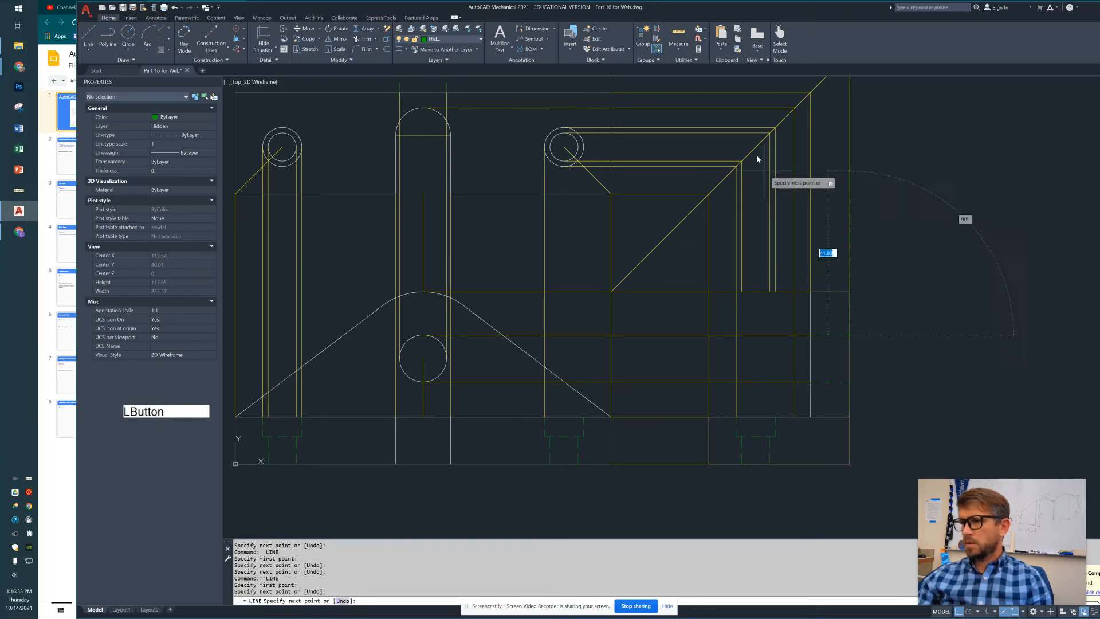
key(space)
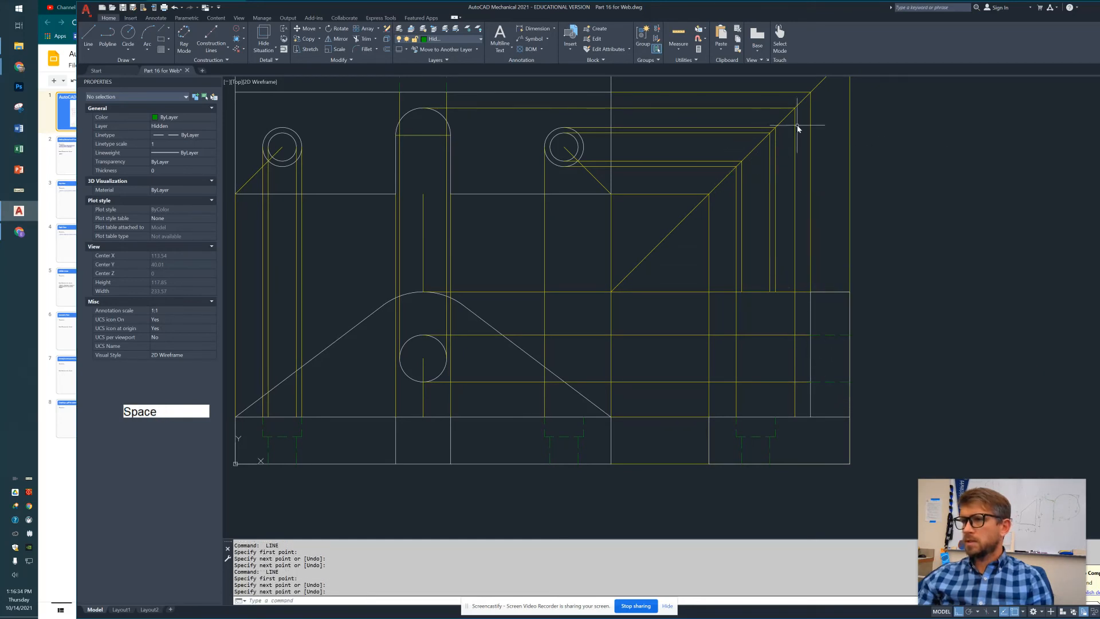
Draw a vertical hidden line for the slot's end through the side view's base, from the guide line to the bottom edge
key(space)
click(795, 417)
click(797, 465)
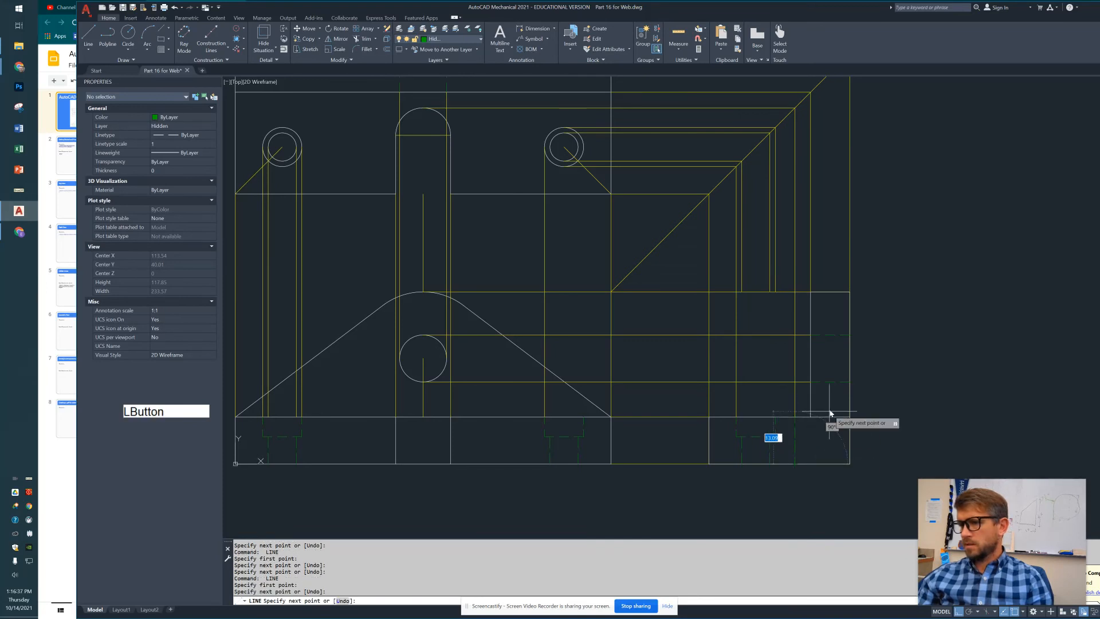
key(Escape)
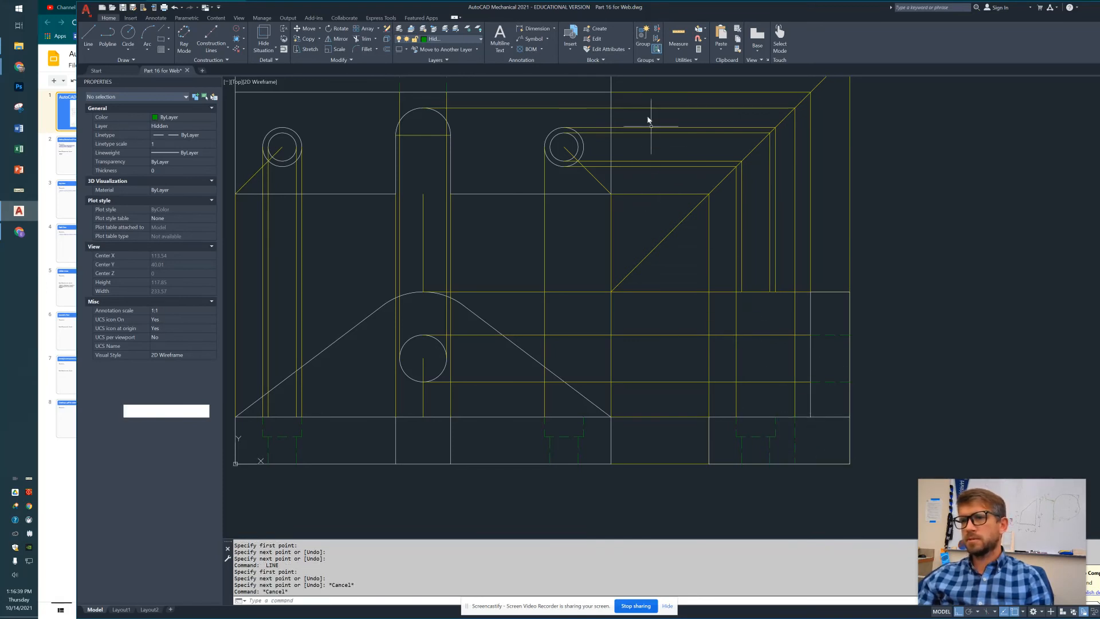
Examine the guide line projected from the top of the slot's arc to the diagonal miter line
click(496, 109)
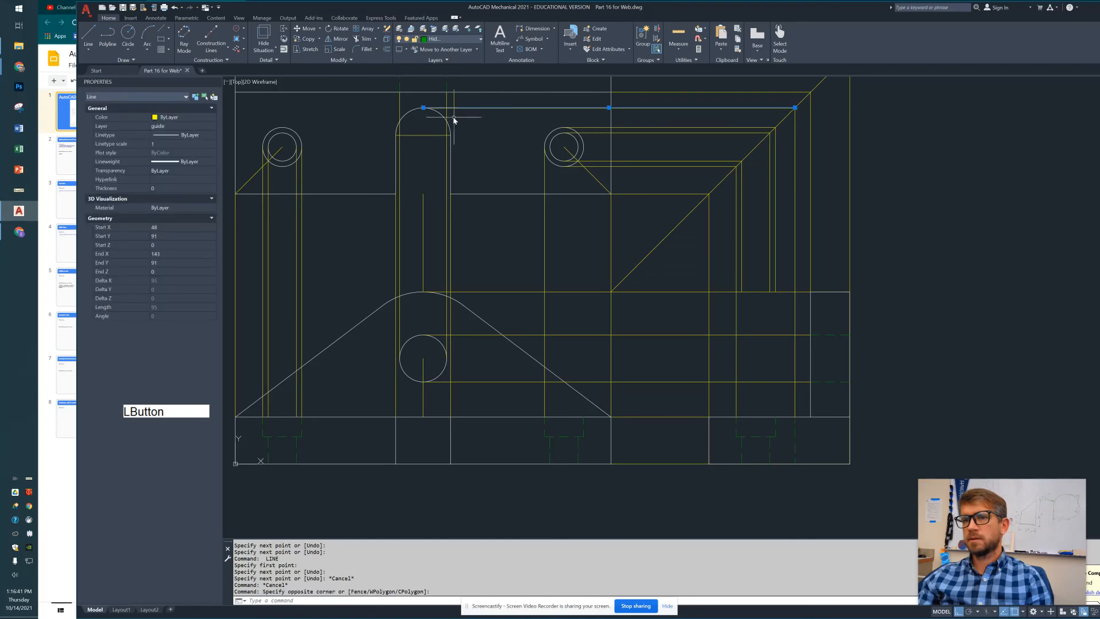
key(Escape)
key(Escape)
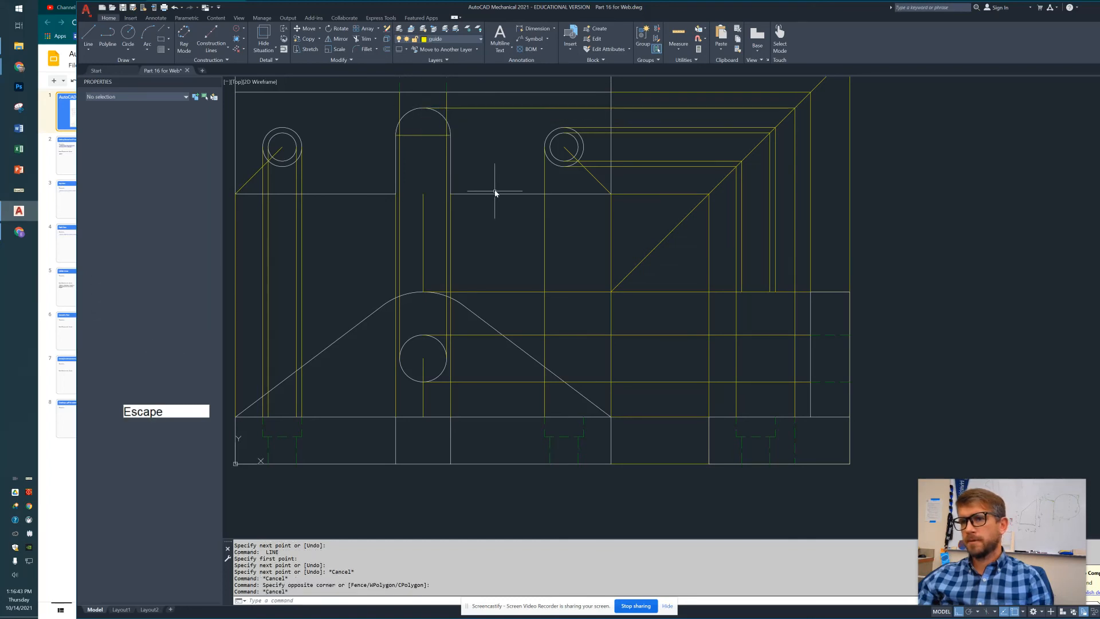
scroll(562, 287, down, 3)
middle_drag(574, 364, 600, 410)
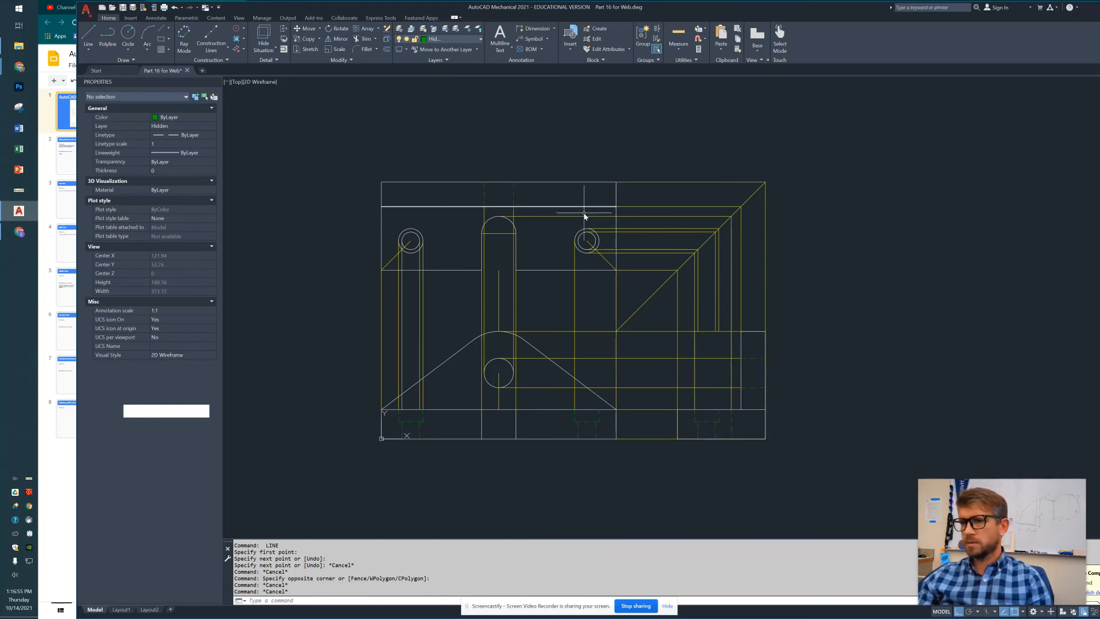
click(547, 226)
click(542, 216)
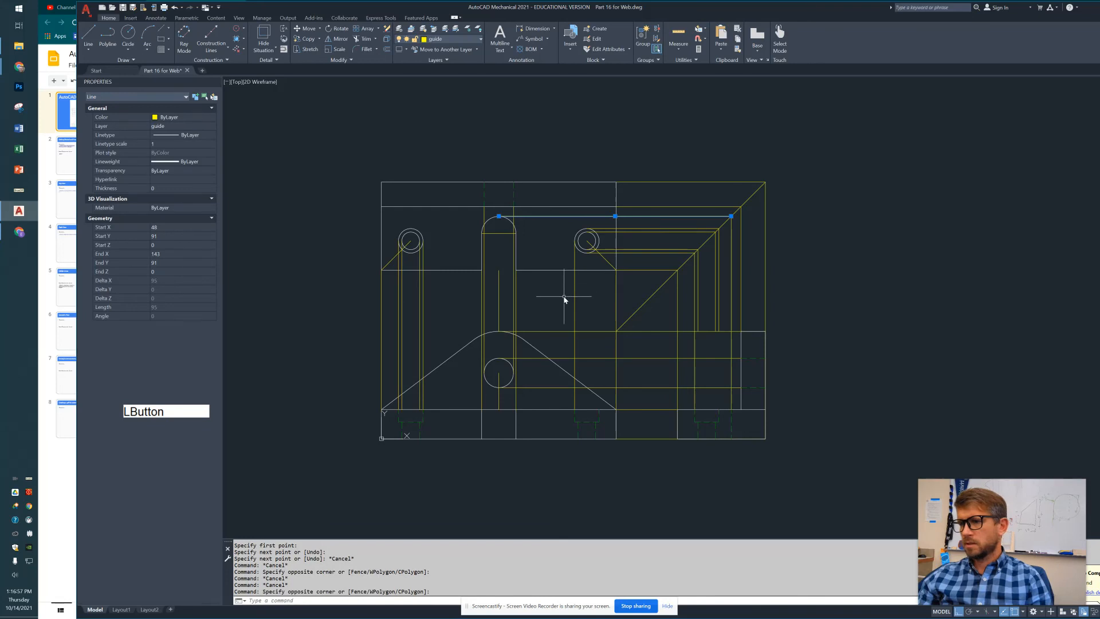
middle_drag(655, 341, 620, 336)
key(Escape)
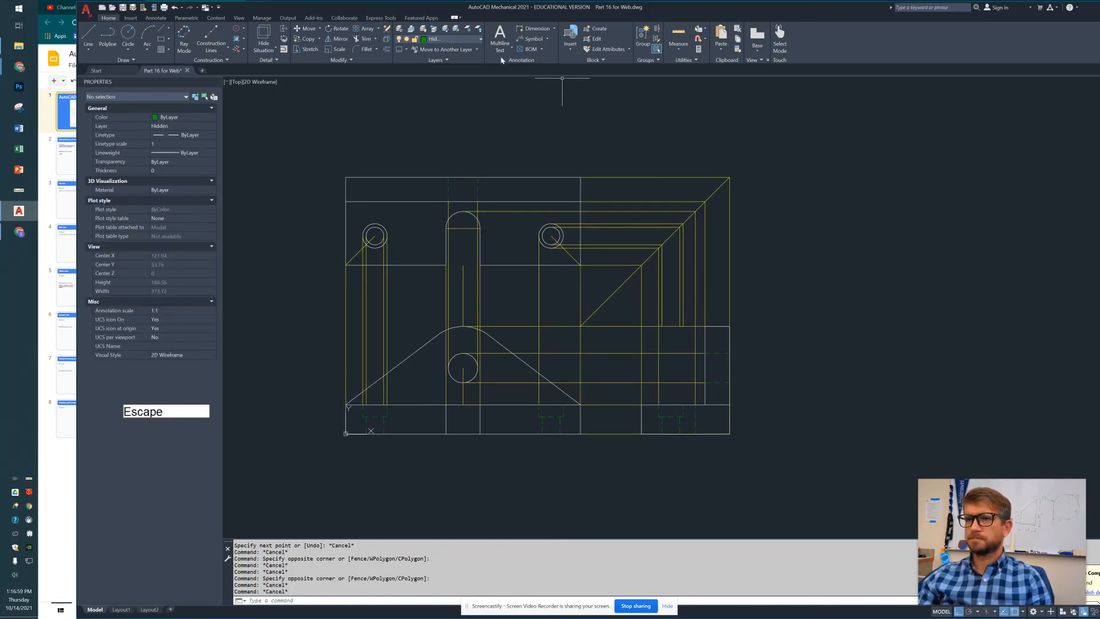
Turn off the guide layer so only the three views' object and hidden lines are displayed
click(454, 41)
click(401, 60)
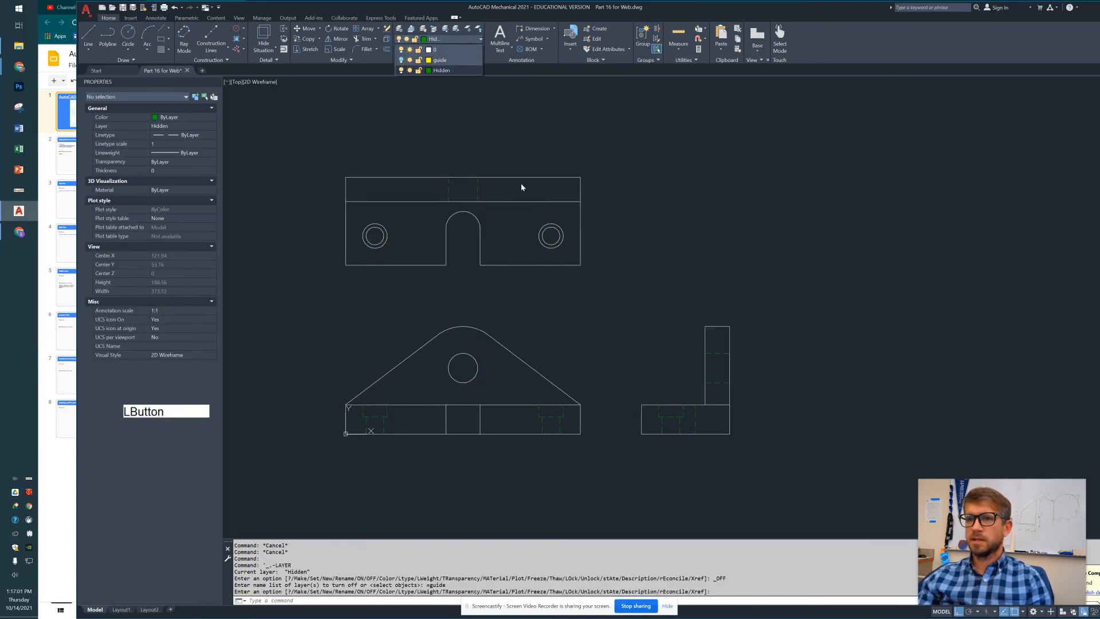
middle_click(645, 307)
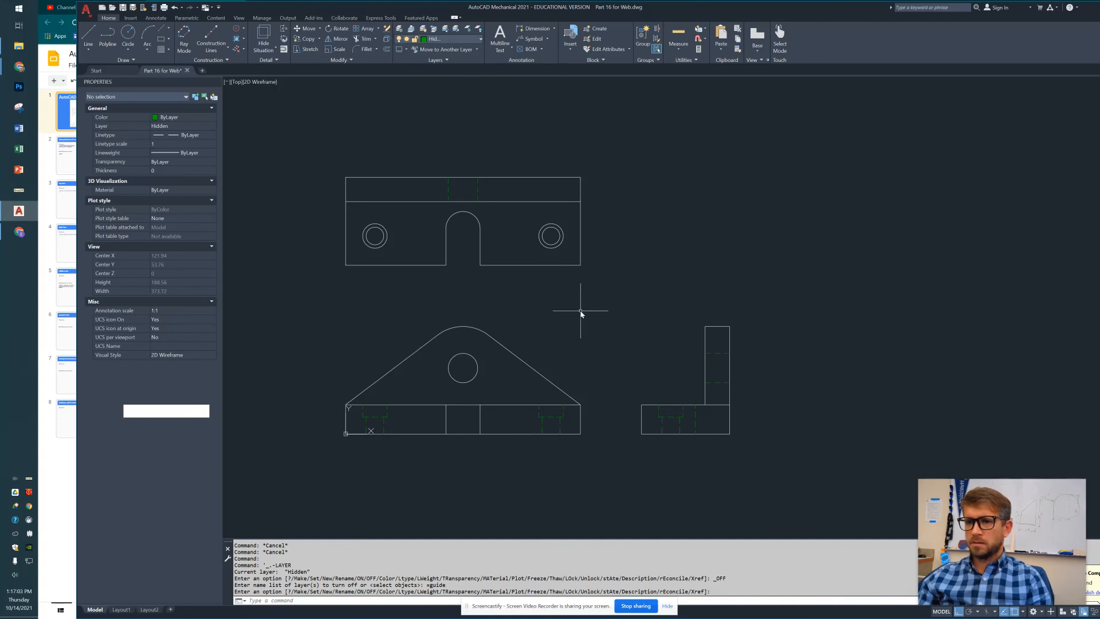
mouse_move(622, 328)
middle_down()
mouse_move(586, 331)
mouse_move(591, 342)
middle_up()
Open the overview of all open windows to switch away from the drawing
key(super+Tab)
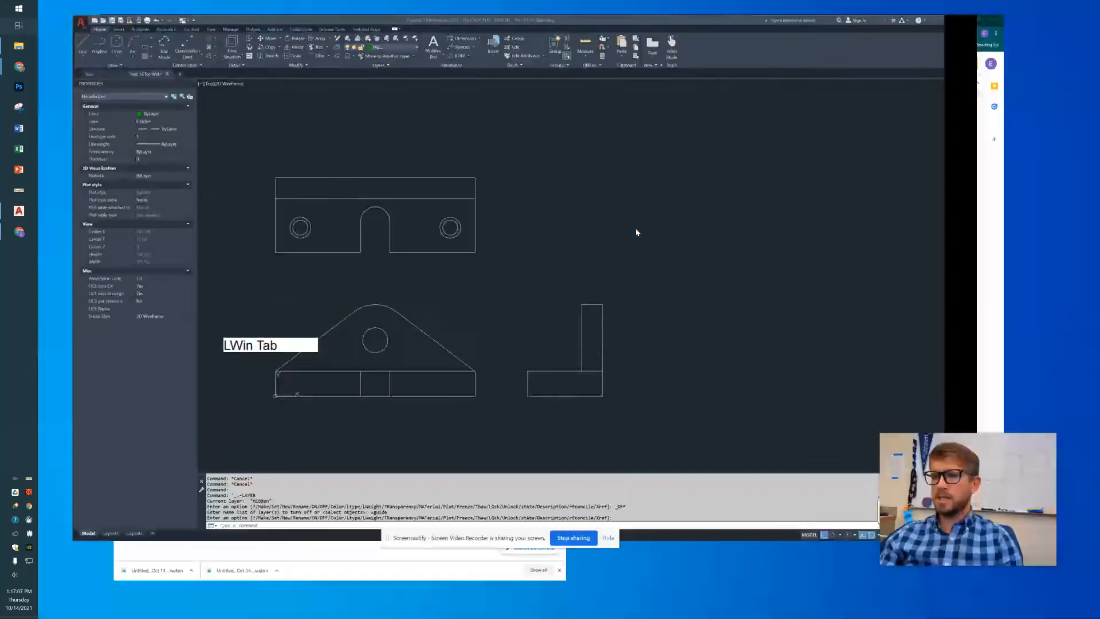